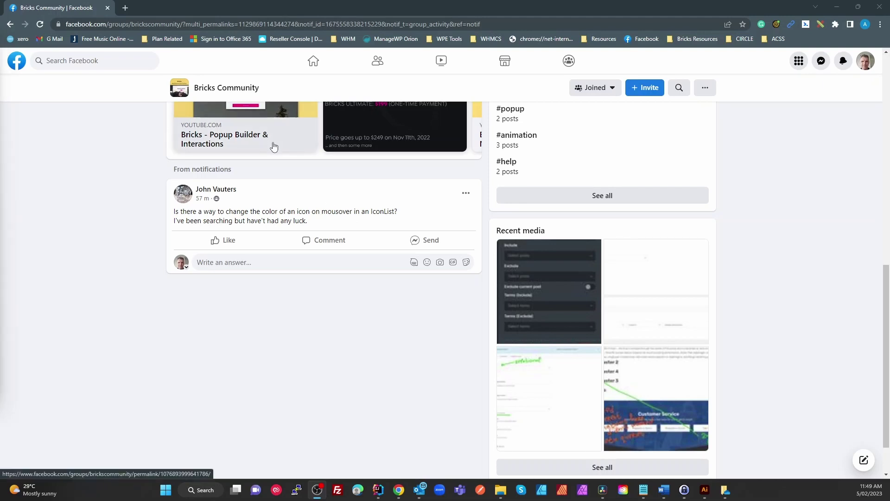
Step: Switch from the Facebook group post to the Chrome window running the Bricks builder
{"action": "key", "text": "alt+Tab"}
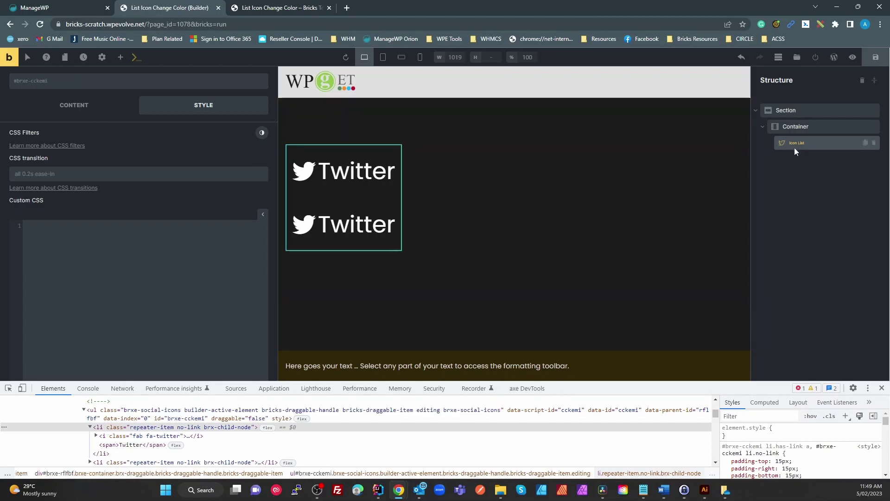
Step: Expand the first Twitter item, try a yellow icon colour, then clear it
{"action": "left_click", "coordinate": [80, 109]}
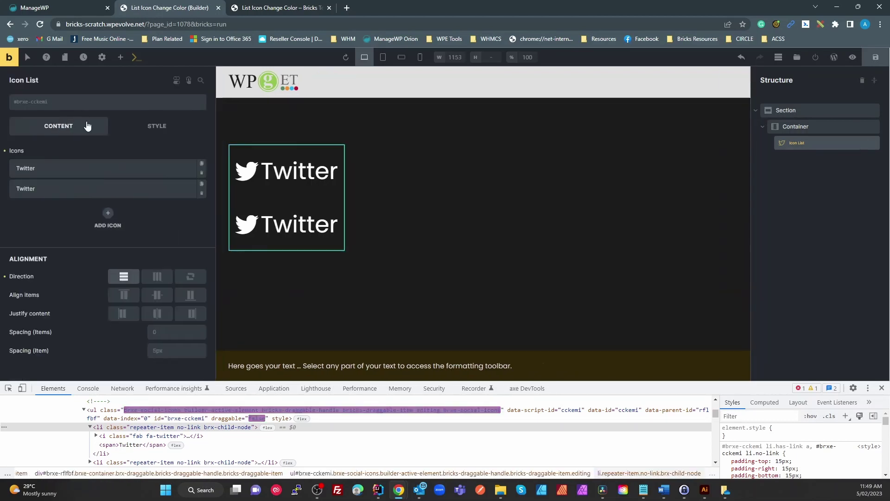
{"action": "left_click", "coordinate": [112, 163]}
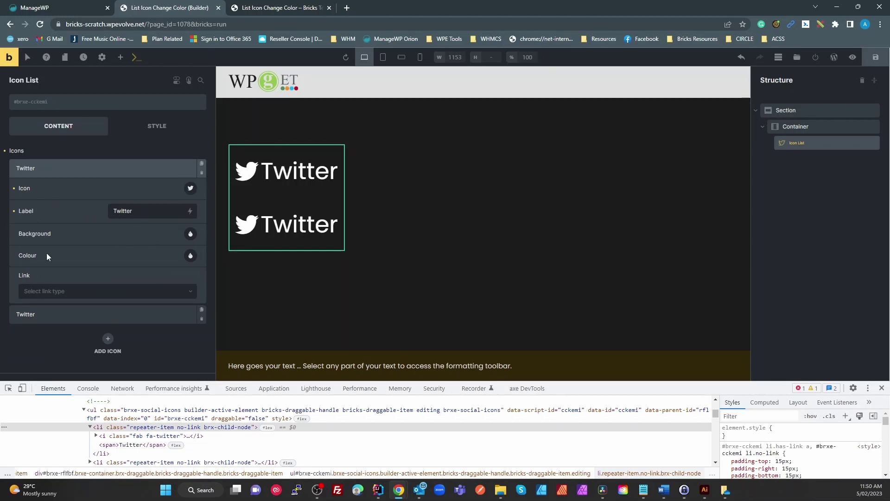
{"action": "left_click", "coordinate": [191, 255]}
{"action": "left_click", "coordinate": [120, 281]}
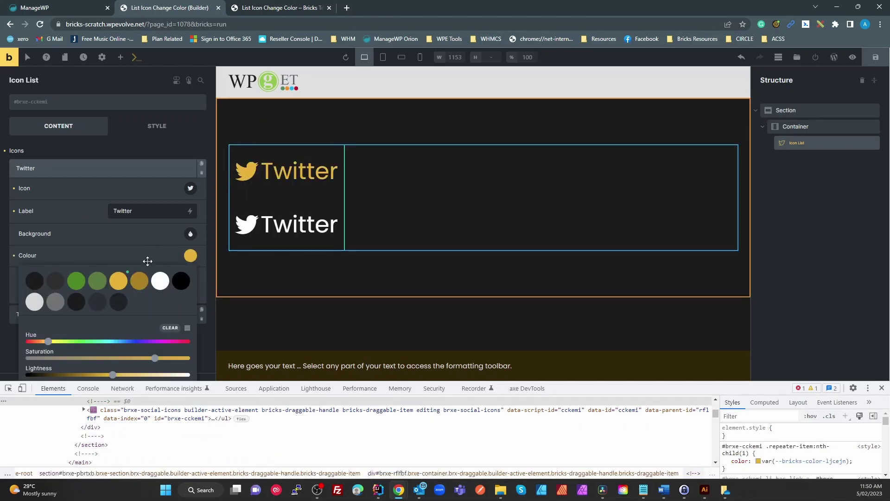
{"action": "scroll", "coordinate": [136, 268], "scroll_direction": "down", "scroll_amount": 2}
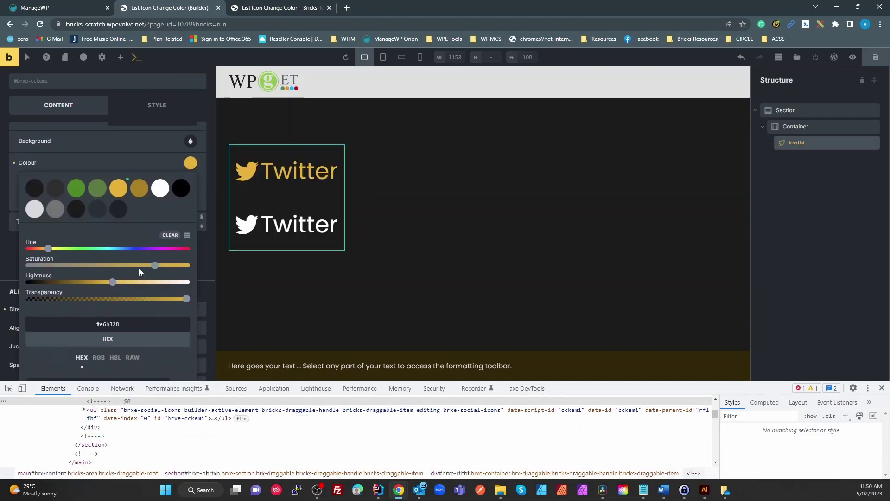
{"action": "left_click", "coordinate": [15, 162]}
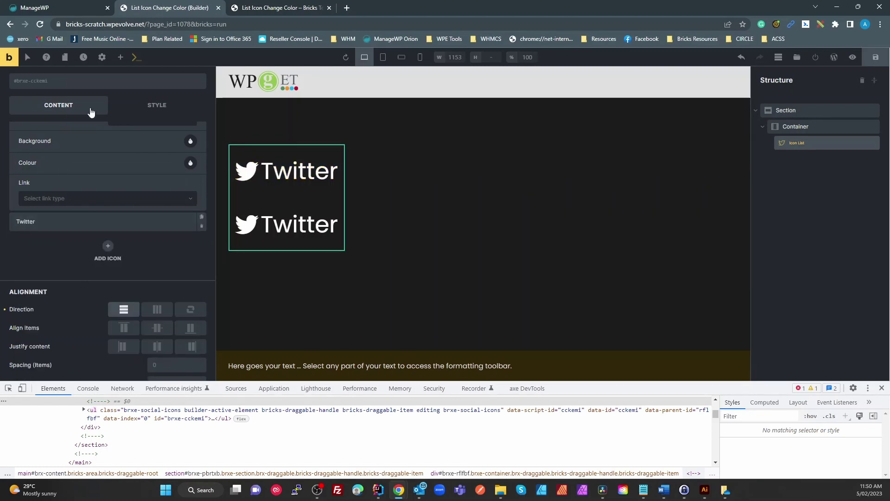
Step: Look at the Icon List's style settings with CSS collapsed, then return to content settings
{"action": "left_click", "coordinate": [148, 109]}
{"action": "left_click", "coordinate": [51, 210]}
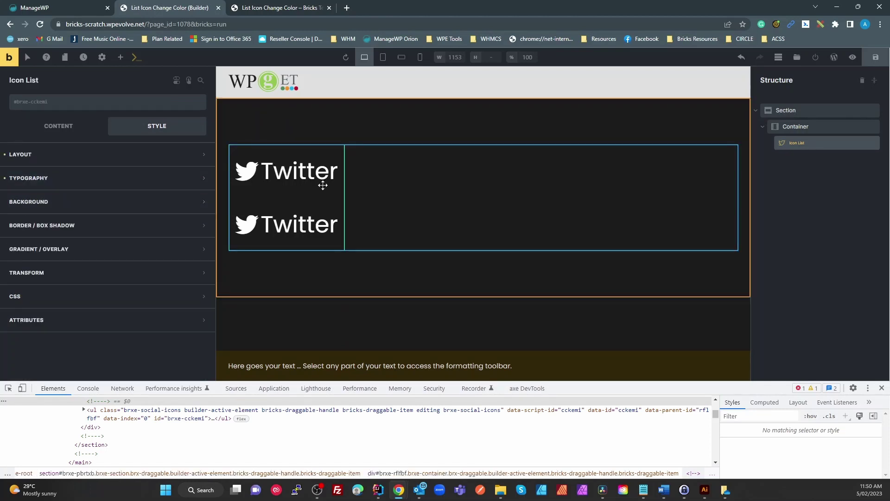
{"action": "left_click", "coordinate": [64, 133]}
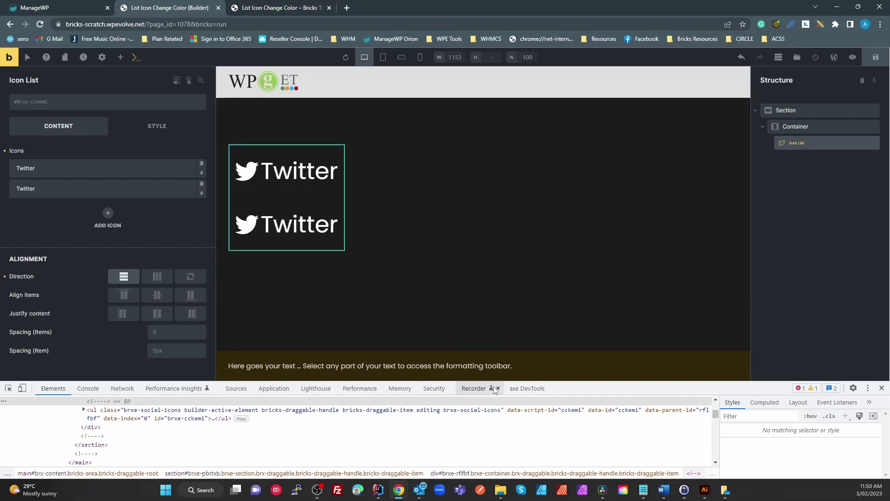
Step: Inspect the first Twitter label in a taller DevTools pane, selecting the ul and first li
{"action": "left_click_drag", "start_coordinate": [599, 381], "coordinate": [608, 320]}
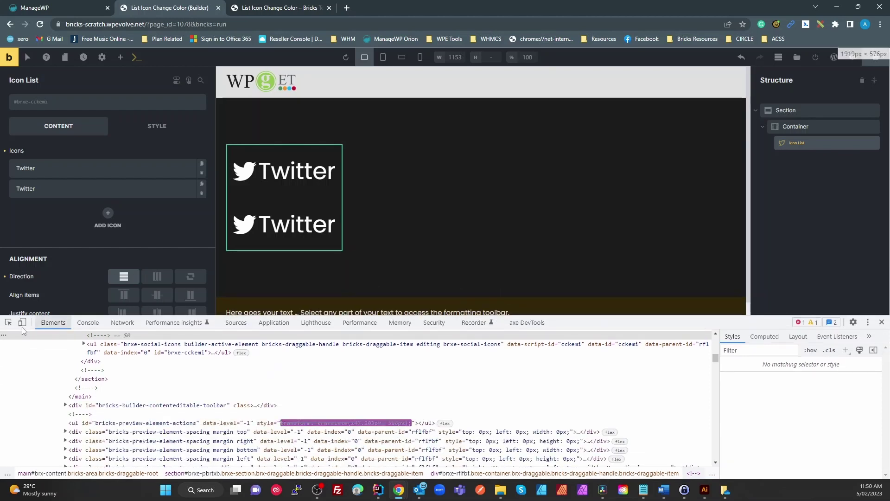
{"action": "key", "text": "ctrl+shift+c"}
{"action": "left_click", "coordinate": [269, 166]}
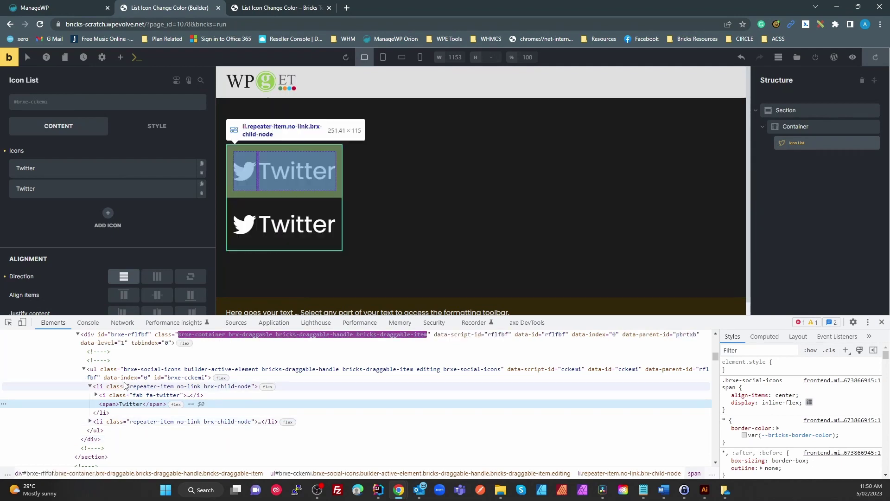
{"action": "left_click", "coordinate": [99, 374]}
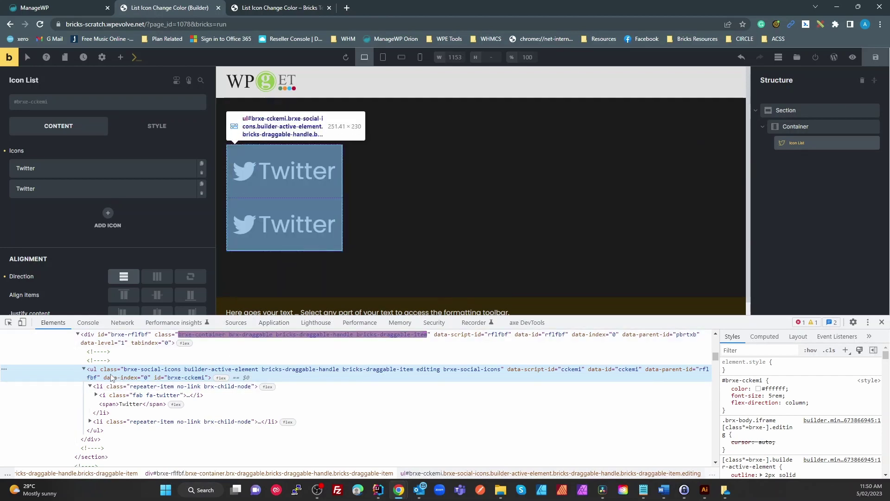
{"action": "left_click", "coordinate": [128, 387]}
Step: Edit the li's class attribute and highlight the repeater-item class name
{"action": "double_click", "coordinate": [133, 386]}
{"action": "left_click_drag", "start_coordinate": [131, 391], "coordinate": [169, 392]}
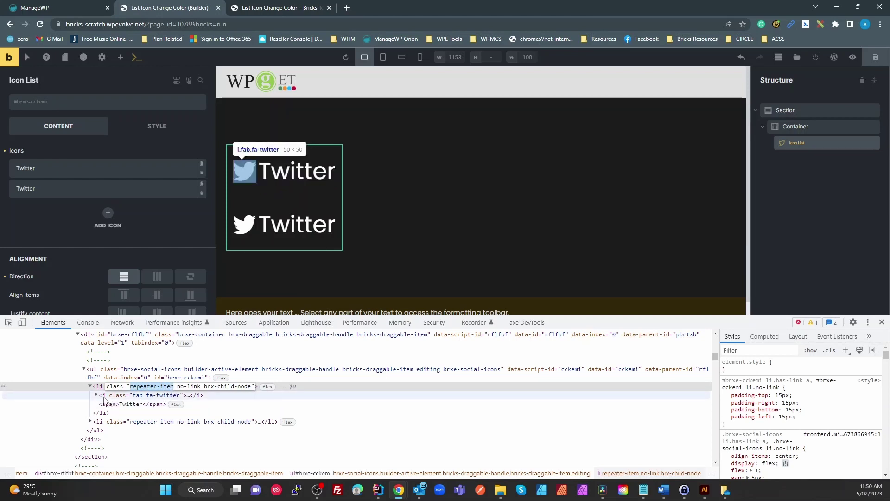
{"action": "key", "text": "Escape"}
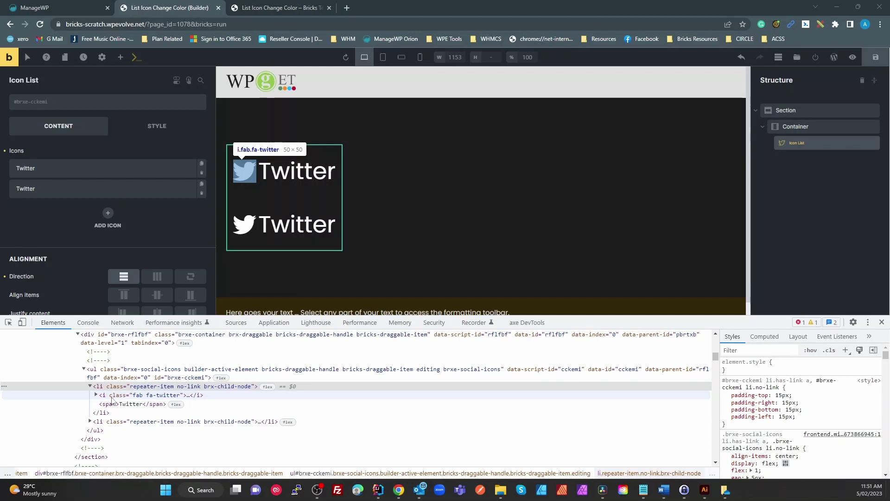
{"action": "double_click", "coordinate": [140, 387]}
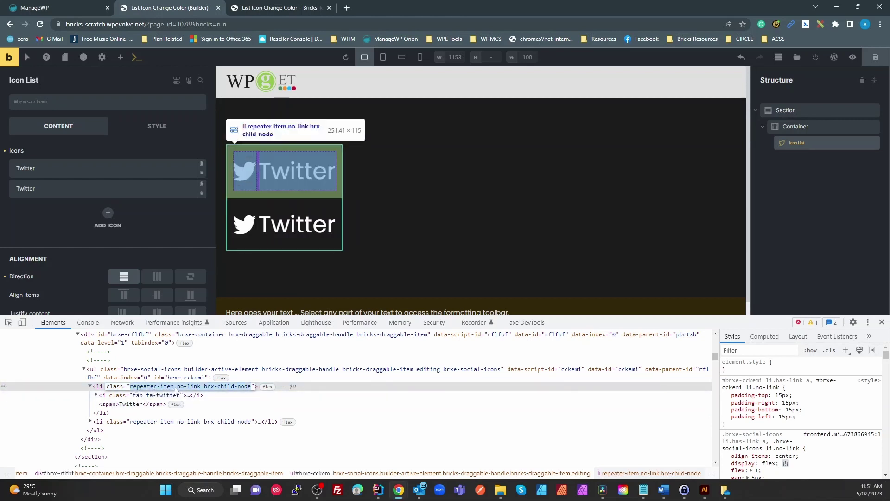
{"action": "left_click", "coordinate": [134, 392]}
{"action": "double_click", "coordinate": [134, 388]}
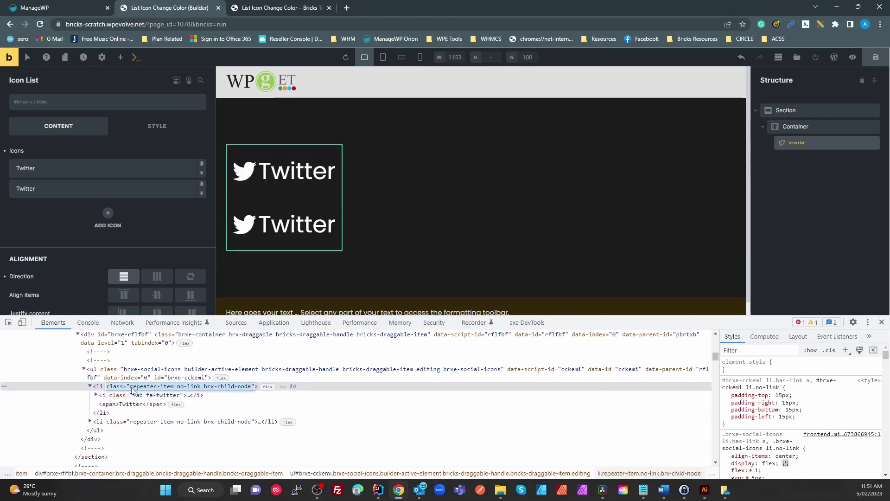
{"action": "left_click_drag", "start_coordinate": [131, 389], "coordinate": [175, 393]}
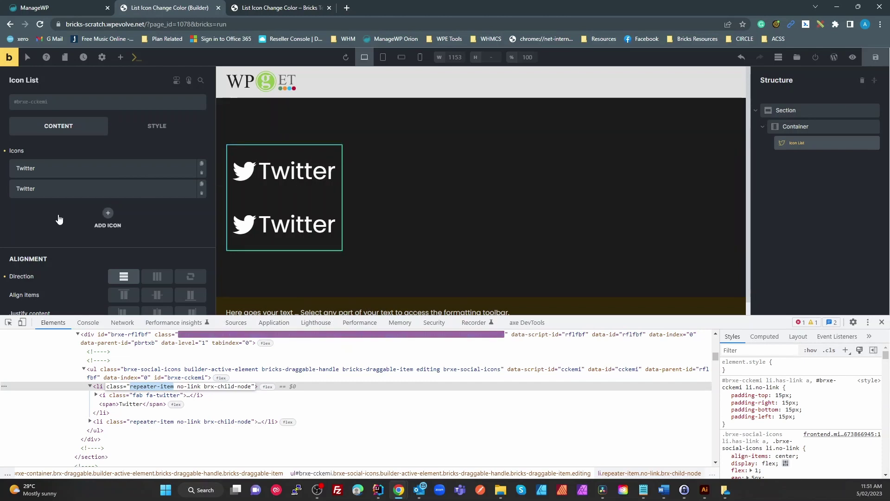
{"action": "scroll", "coordinate": [85, 204], "scroll_direction": "down", "scroll_amount": 1}
{"action": "scroll", "coordinate": [89, 210], "scroll_direction": "up", "scroll_amount": 1}
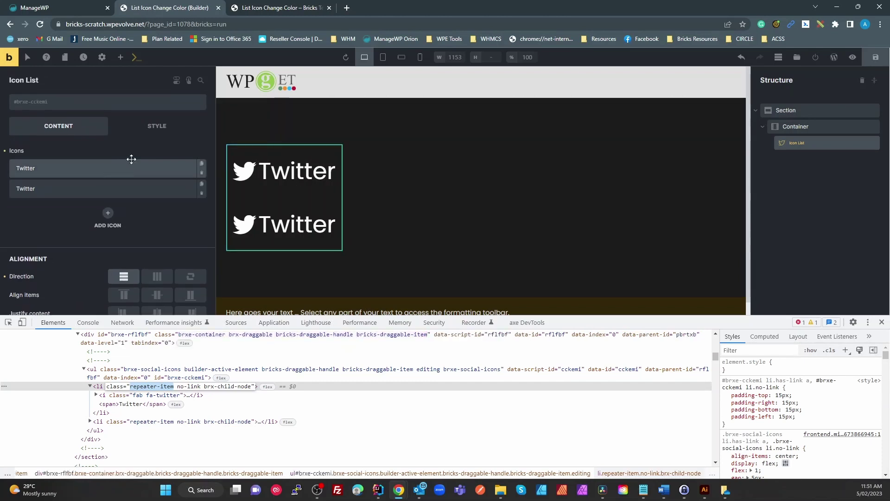
Step: Open the Icon List's Style > CSS section to reach Custom CSS
{"action": "left_click", "coordinate": [157, 125]}
{"action": "scroll", "coordinate": [135, 205], "scroll_direction": "down", "scroll_amount": 1}
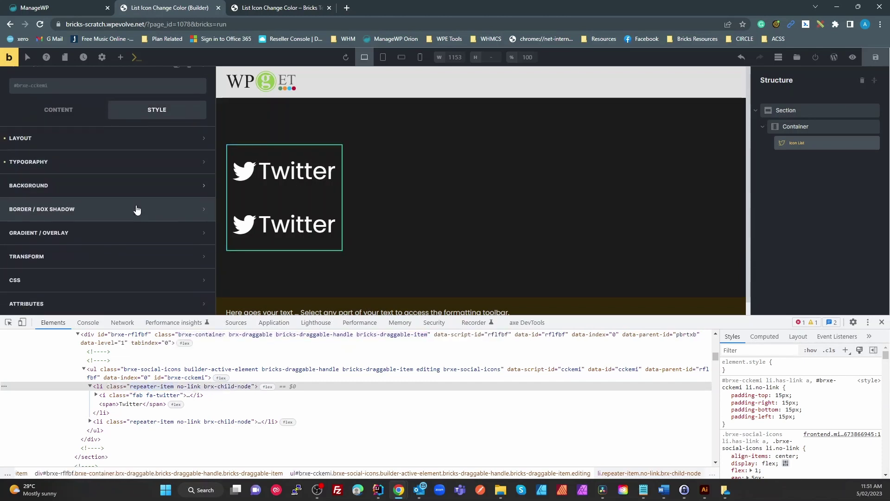
{"action": "left_click", "coordinate": [39, 288]}
{"action": "scroll", "coordinate": [47, 278], "scroll_direction": "down", "scroll_amount": 3}
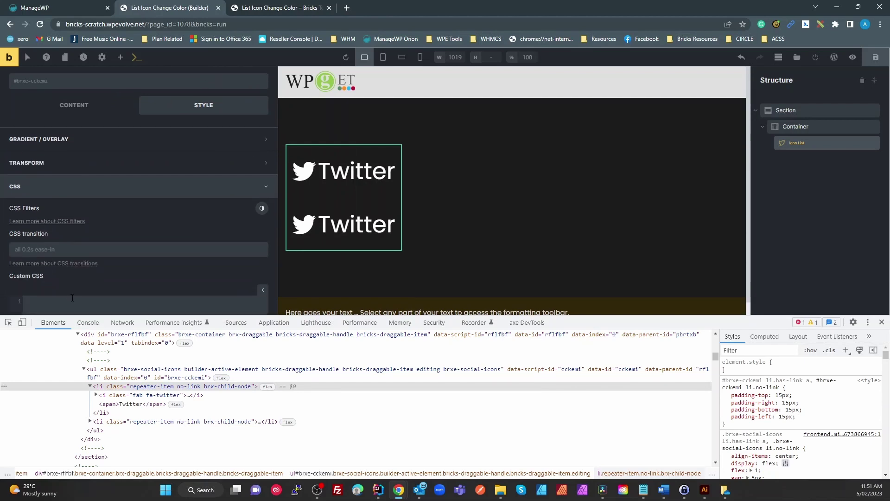
{"action": "scroll", "coordinate": [73, 298], "scroll_direction": "down", "scroll_amount": 3}
Step: Write the rule 'root .repeater-item:hover i { color: yellow; }' in Custom CSS
{"action": "type", "text": "root ."}
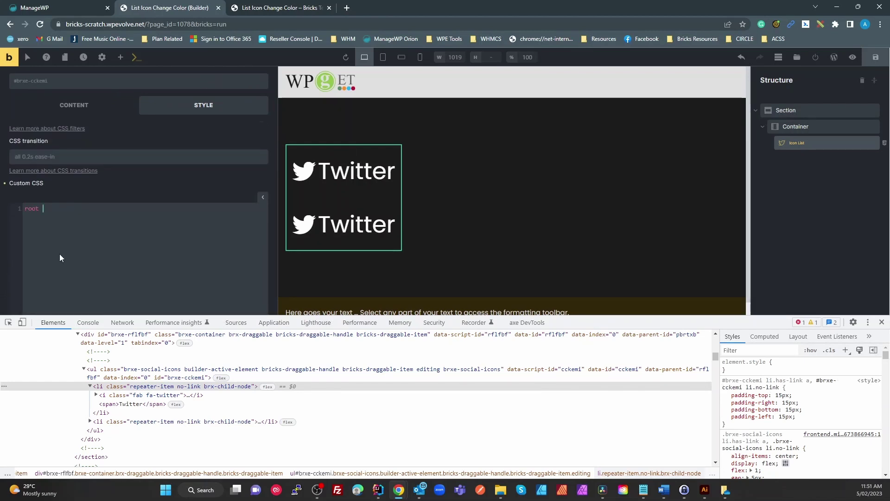
{"action": "key", "text": "ctrl+v"}
{"action": "type", "text": ":hover li"}
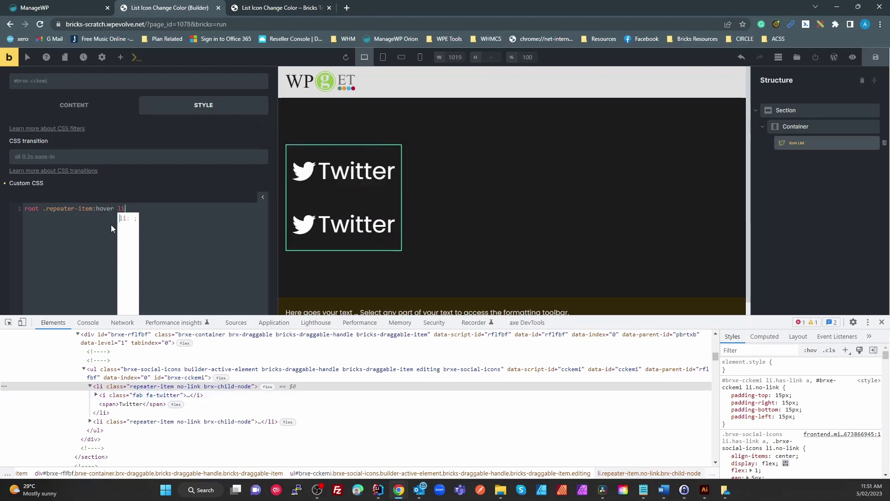
{"action": "key", "text": "BackSpace"}
{"action": "key", "text": "BackSpace"}
{"action": "type", "text": "c"}
{"action": "key", "text": "BackSpace"}
{"action": "type", "text": "i"}
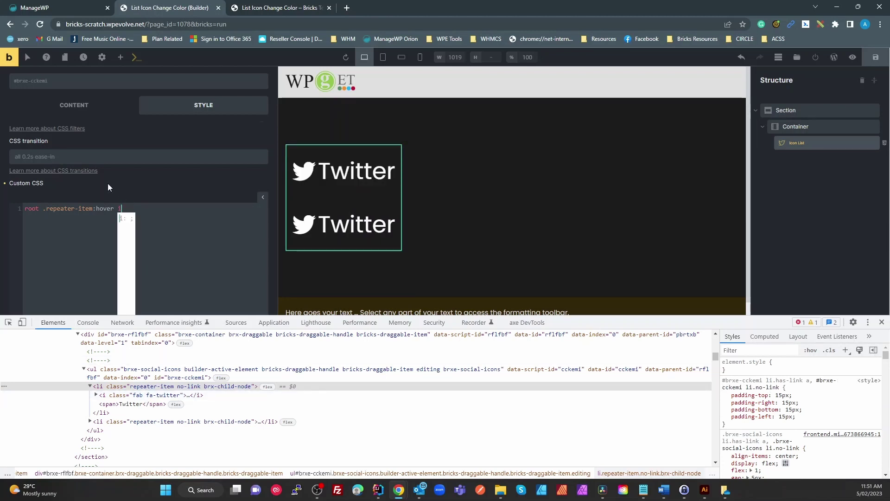
{"action": "type", "text": "{"}
{"action": "key", "text": "Return"}
{"action": "key", "text": "Return"}
{"action": "type", "text": "}"}
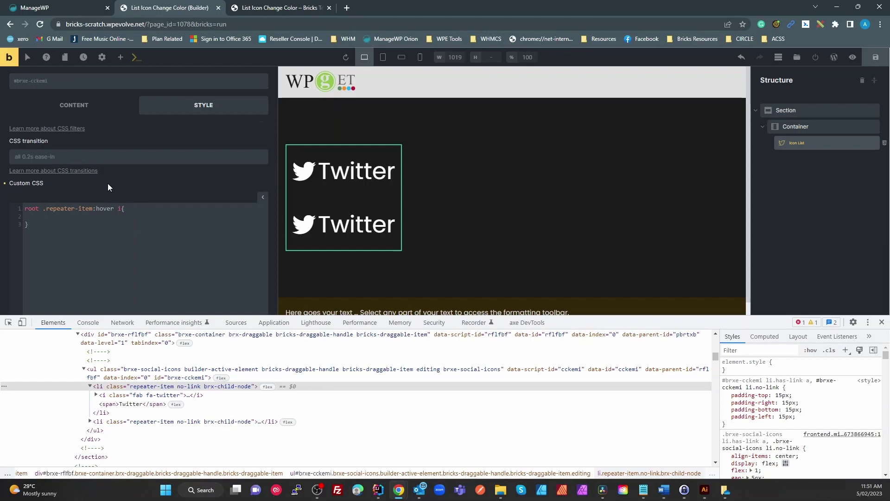
{"action": "key", "text": "Up"}
{"action": "type", "text": "color:"}
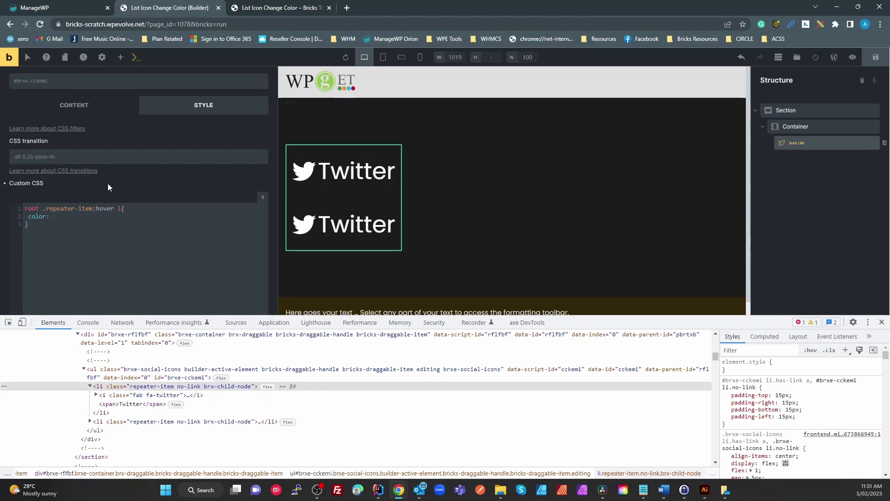
{"action": "type", "text": " yellow;"}
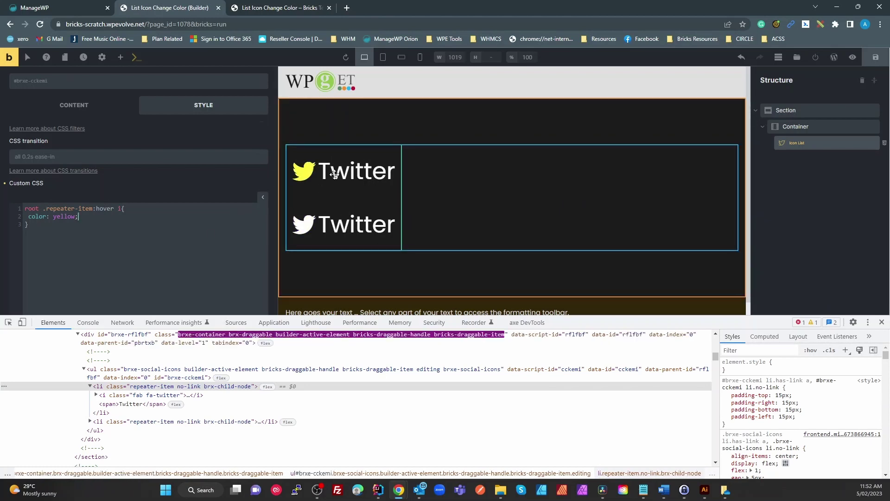
Step: Delete the custom CSS rule from the Icon List
{"action": "left_click", "coordinate": [42, 224]}
{"action": "left_click_drag", "start_coordinate": [41, 223], "coordinate": [19, 202]}
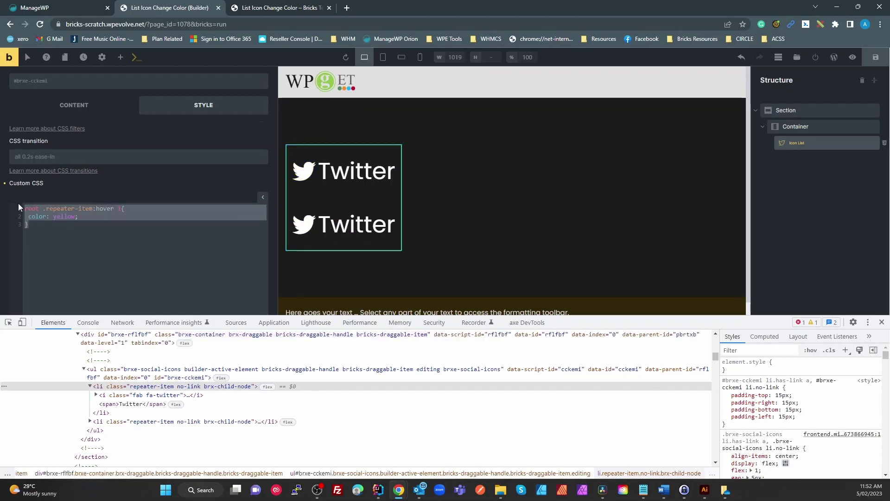
{"action": "key", "text": "BackSpace"}
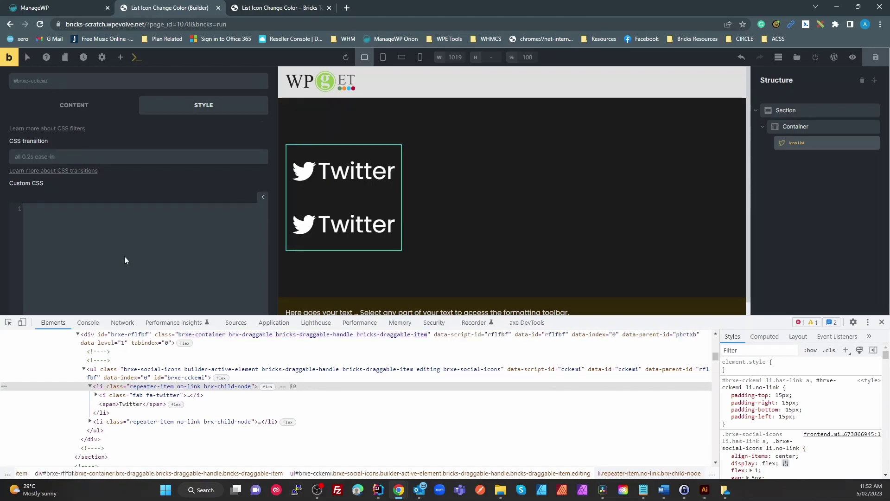
Step: Create the global class b-icon-list--hover on the Icon List
{"action": "scroll", "coordinate": [127, 247], "scroll_direction": "up", "scroll_amount": 2}
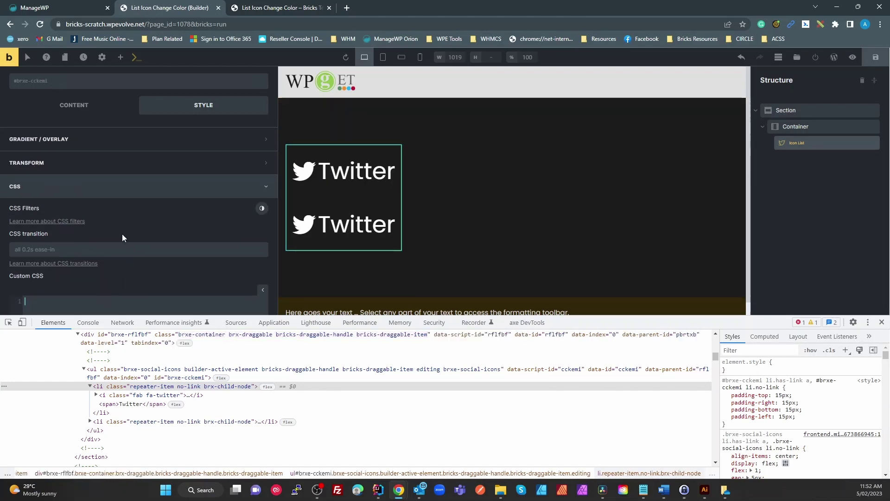
{"action": "left_click", "coordinate": [58, 87]}
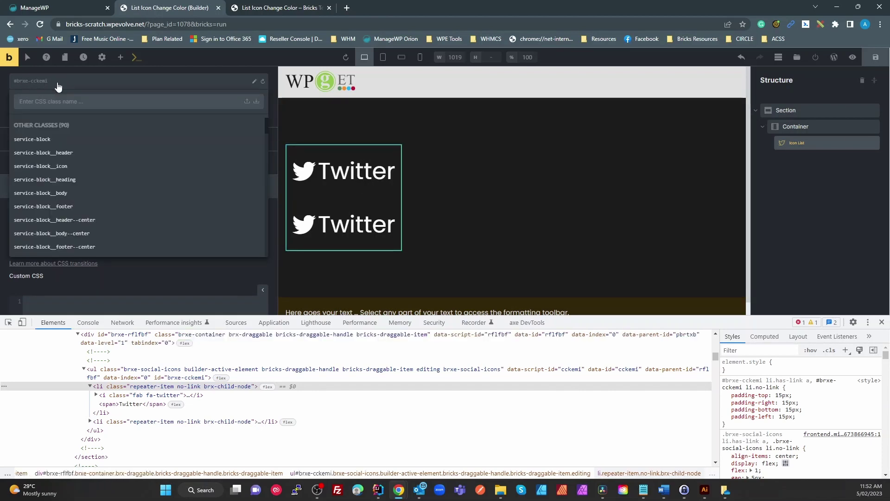
{"action": "type", "text": "b-"}
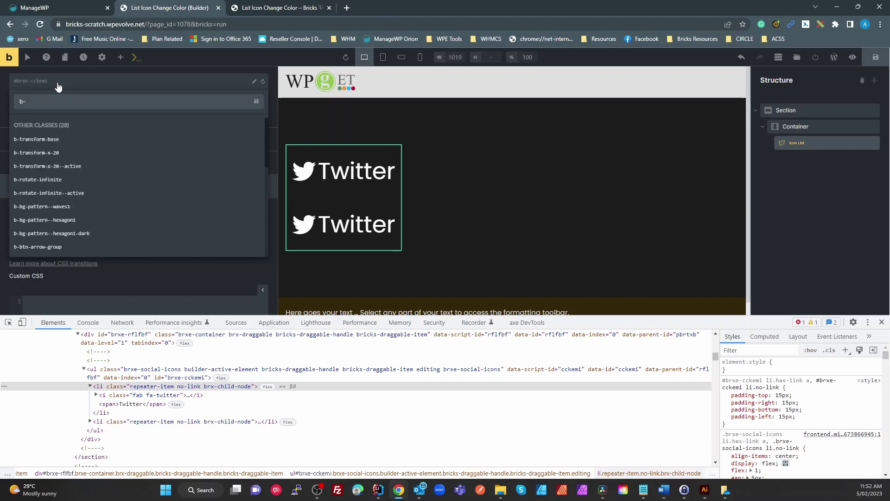
{"action": "type", "text": "icon-list"}
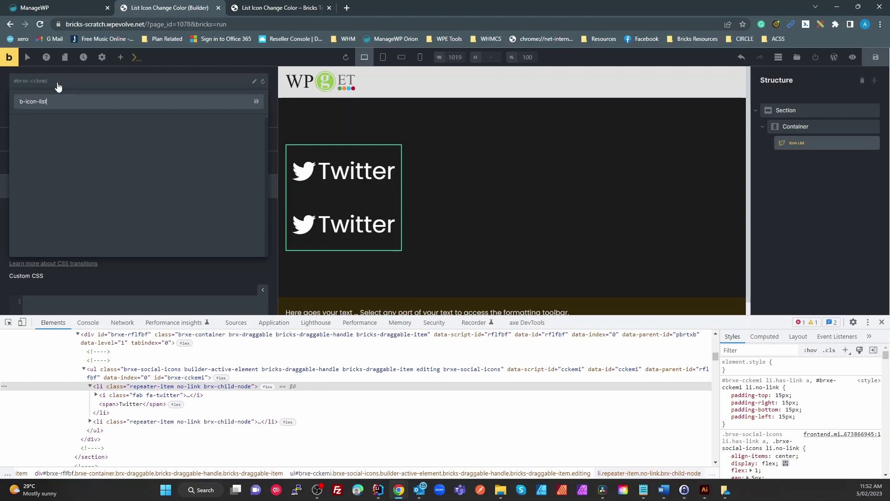
{"action": "type", "text": "--hover"}
{"action": "key", "text": "Return"}
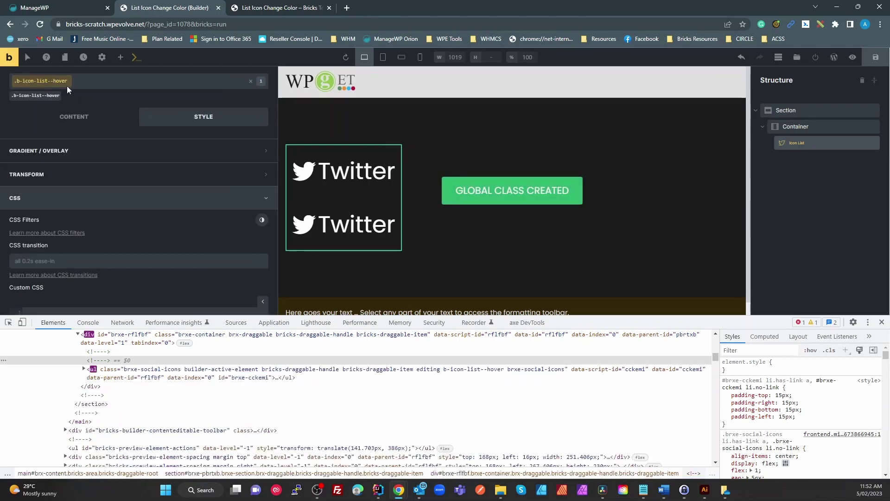
Step: Paste the yellow :hover colour rule into the class's Custom CSS
{"action": "scroll", "coordinate": [225, 241], "scroll_direction": "down", "scroll_amount": 3}
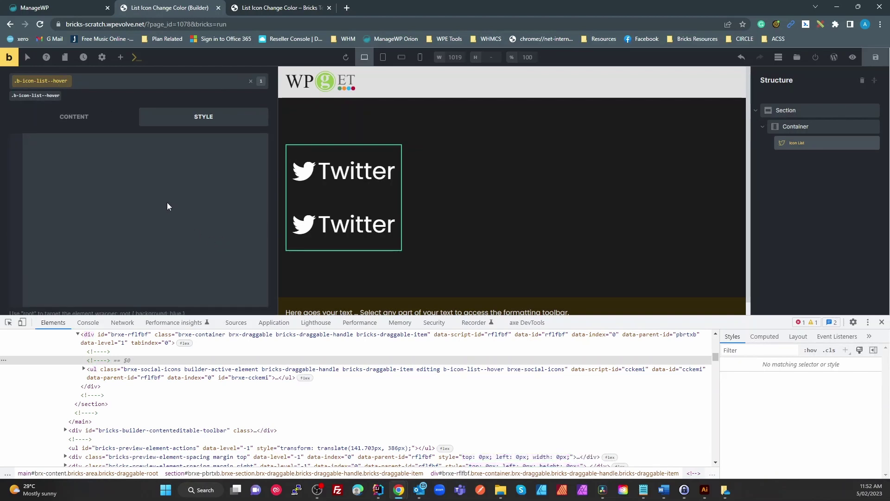
{"action": "scroll", "coordinate": [134, 171], "scroll_direction": "up", "scroll_amount": 2}
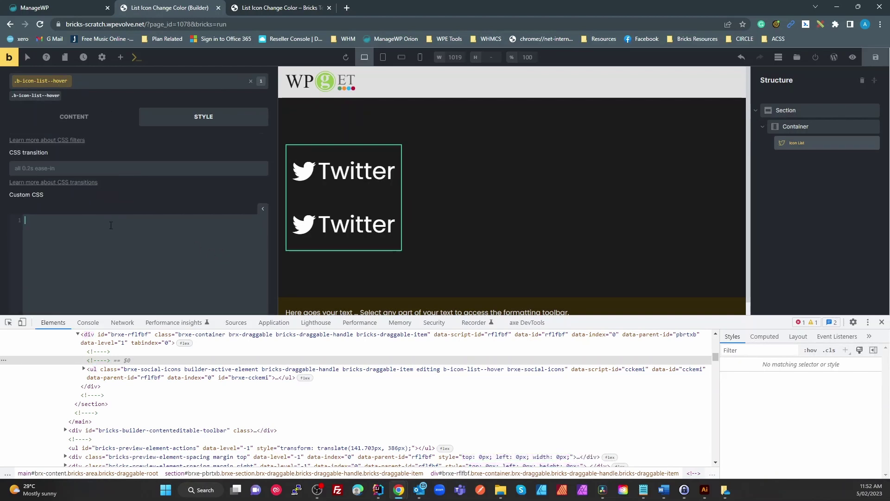
{"action": "key", "text": "ctrl+v"}
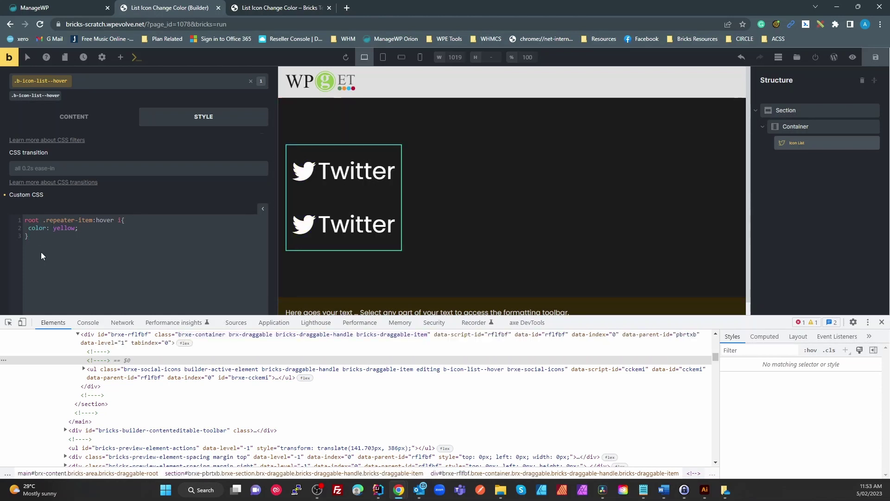
{"action": "key", "text": "ctrl+a"}
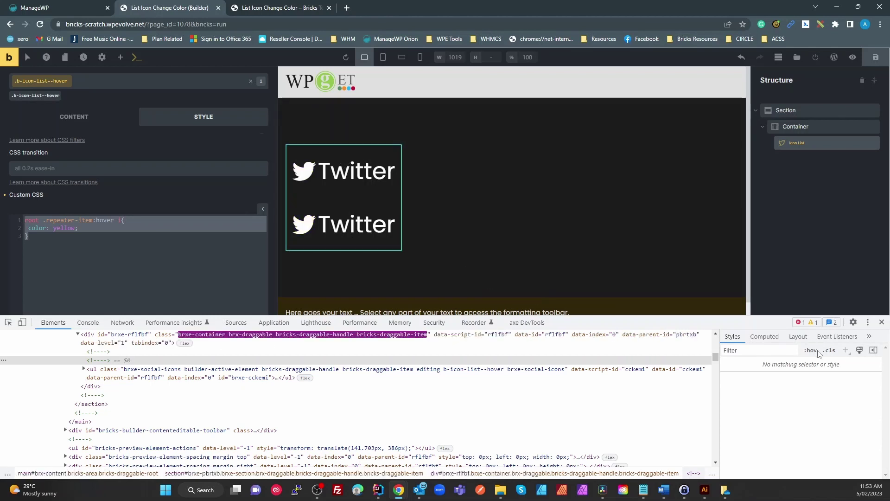
Step: Duplicate the Icon List and remove b-icon-list--hover from the copy
{"action": "key", "text": "F12"}
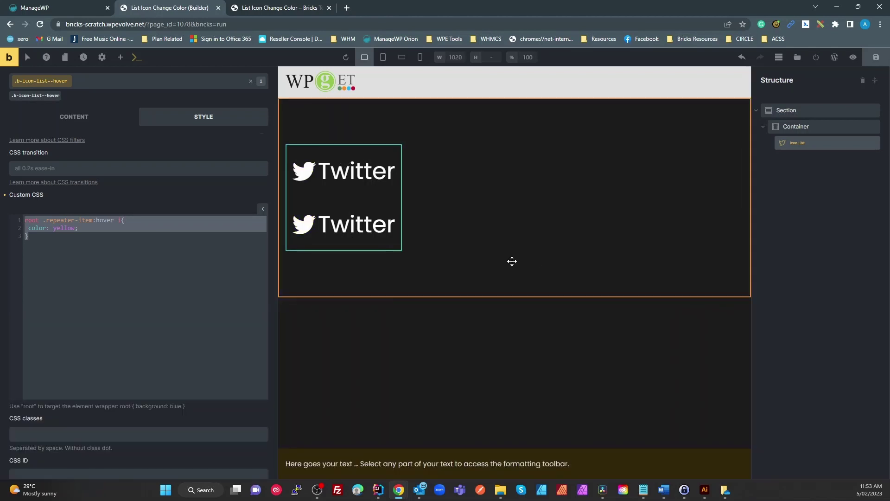
{"action": "right_click", "coordinate": [367, 165]}
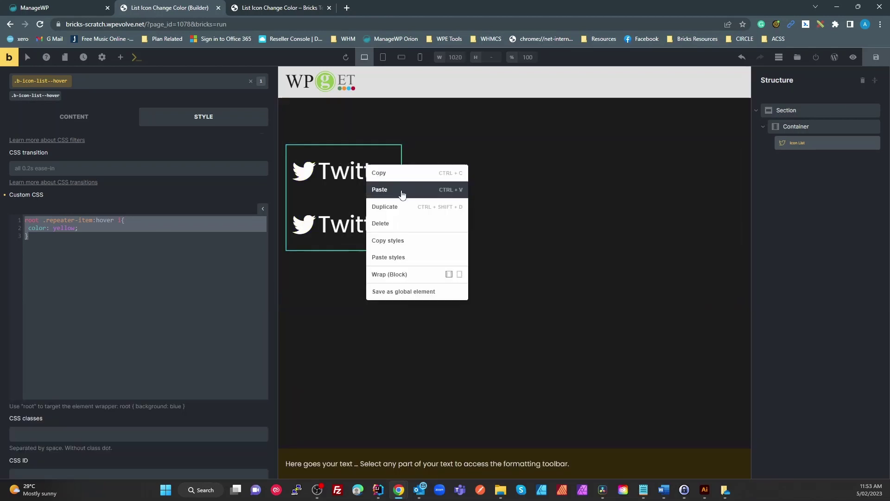
{"action": "left_click", "coordinate": [390, 205]}
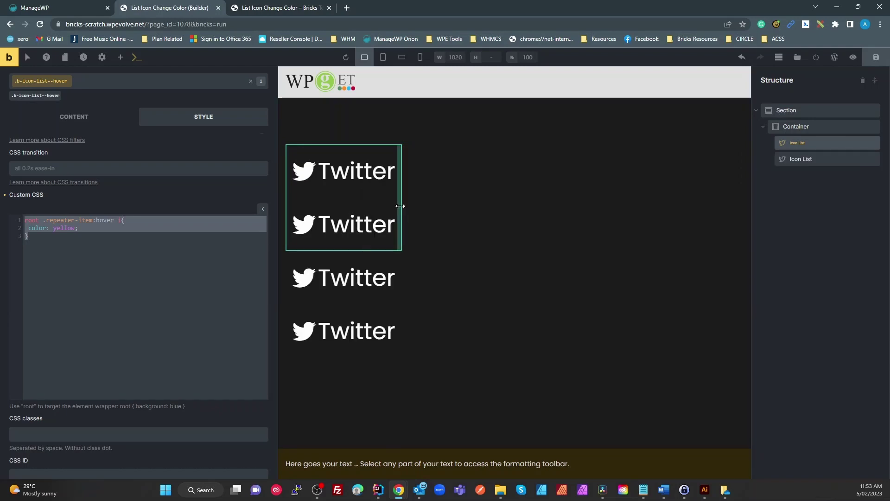
{"action": "left_click", "coordinate": [387, 271]}
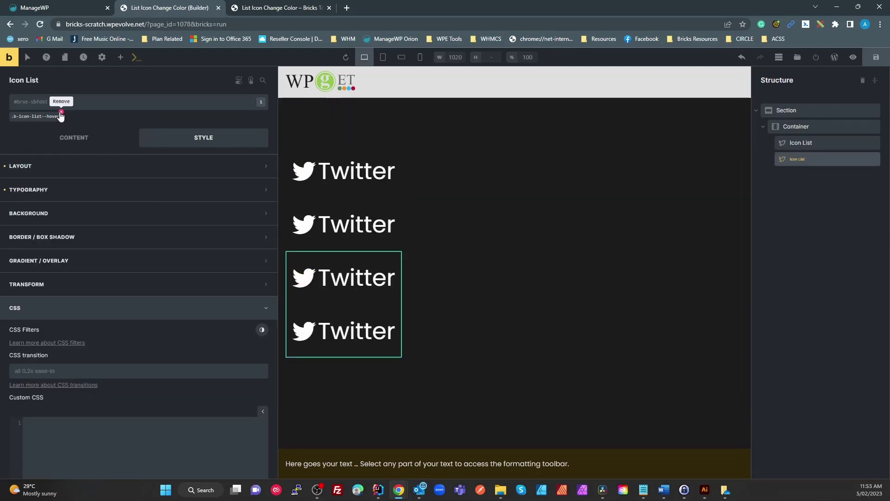
{"action": "left_click", "coordinate": [61, 113]}
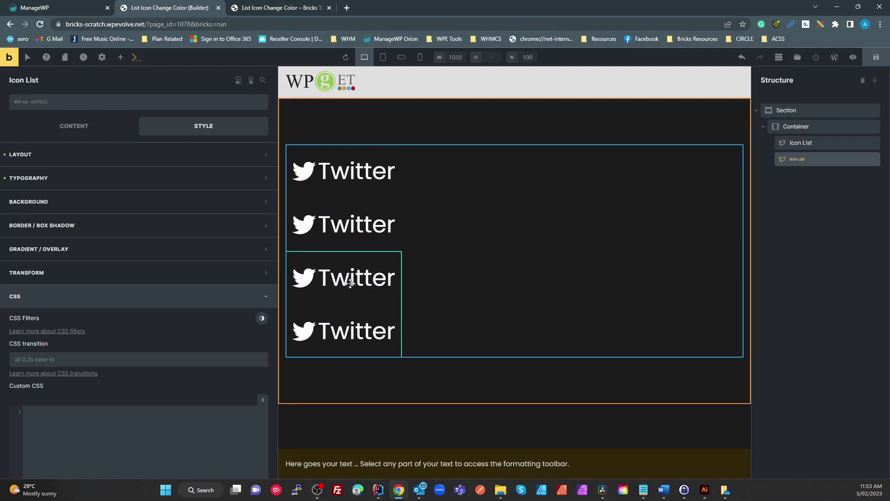
Step: Search 'icon' and reapply b-icon-list--hover to the duplicated Icon List, then check the hover
{"action": "left_click", "coordinate": [67, 106]}
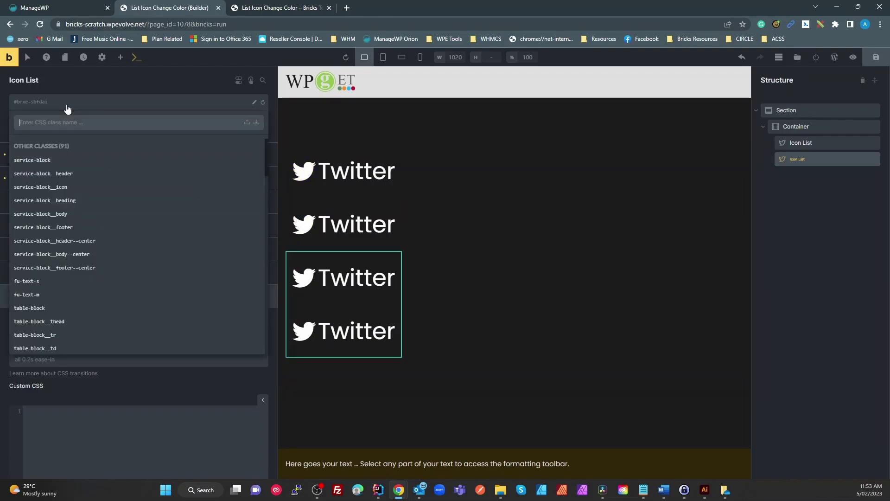
{"action": "type", "text": "icon"}
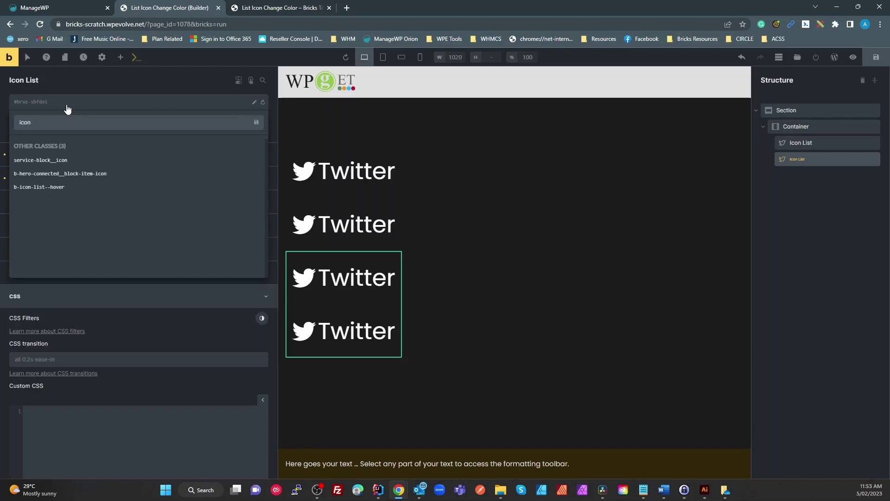
{"action": "left_click", "coordinate": [52, 188]}
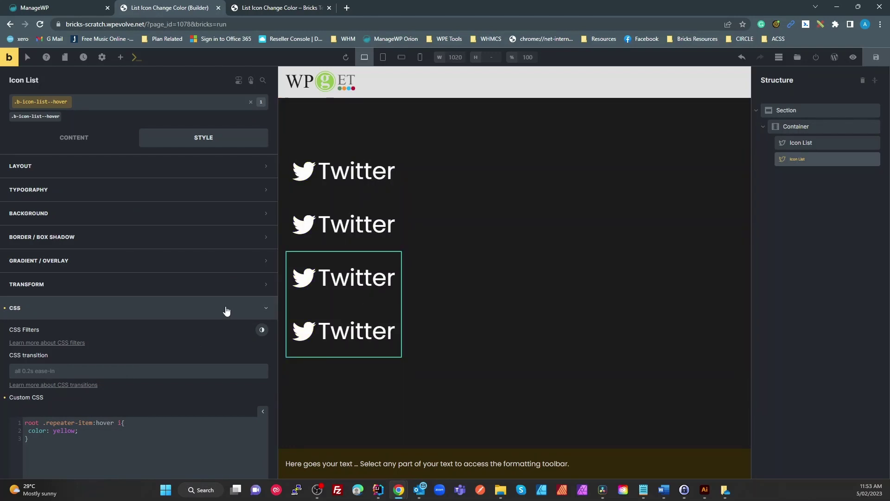
{"action": "scroll", "coordinate": [227, 310], "scroll_direction": "down", "scroll_amount": 2}
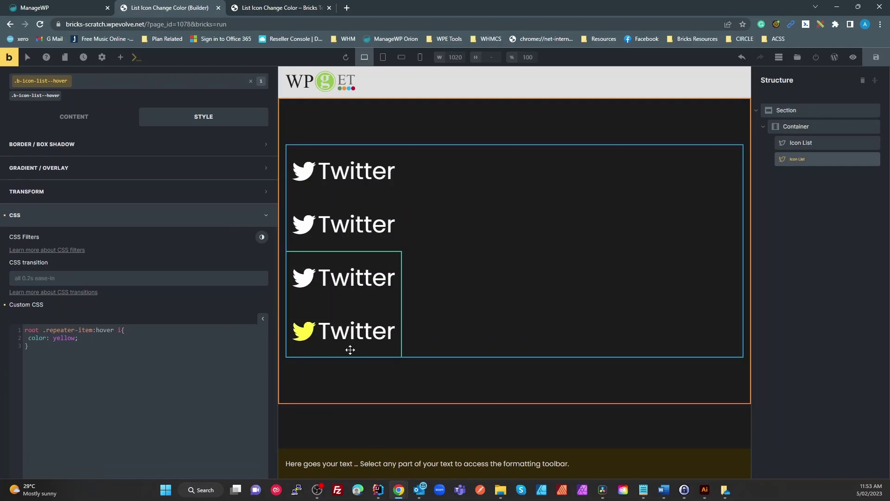
{"action": "scroll", "coordinate": [117, 225], "scroll_direction": "up", "scroll_amount": 2}
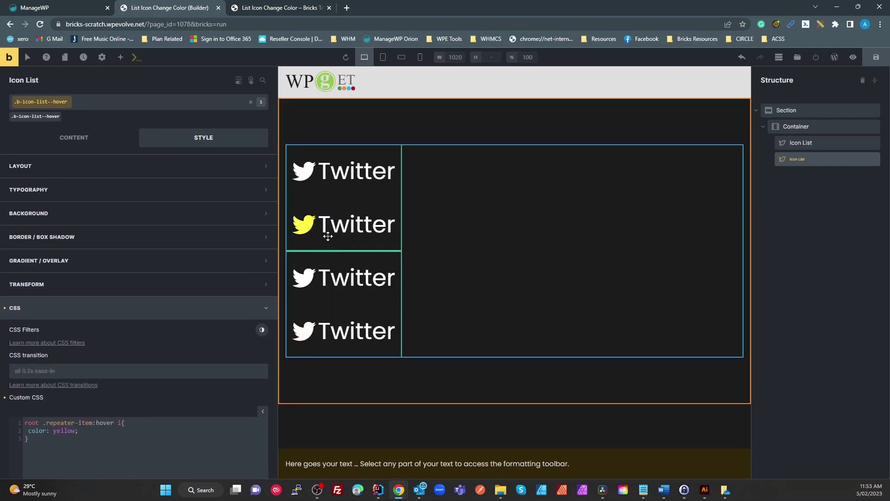
Step: Reopen DevTools, inspect the first Twitter item and highlight the ul's brxe-social-icons class
{"action": "key", "text": "F12"}
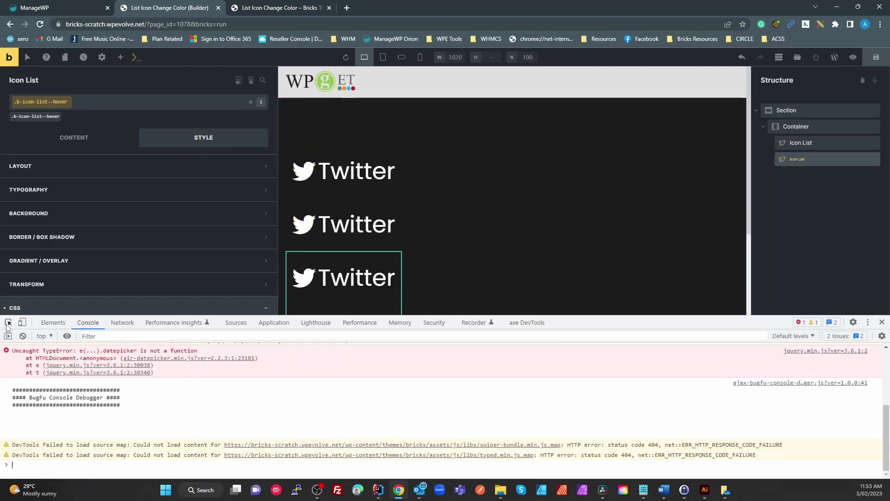
{"action": "left_click", "coordinate": [7, 324]}
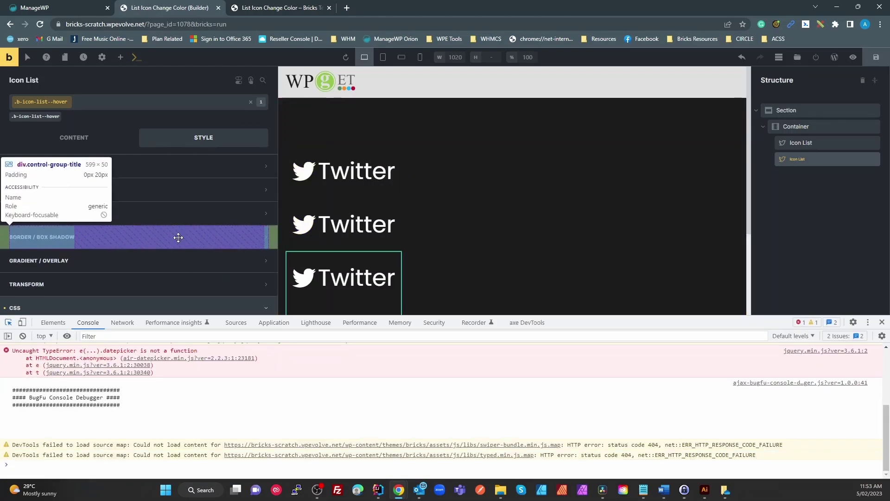
{"action": "left_click", "coordinate": [331, 183]}
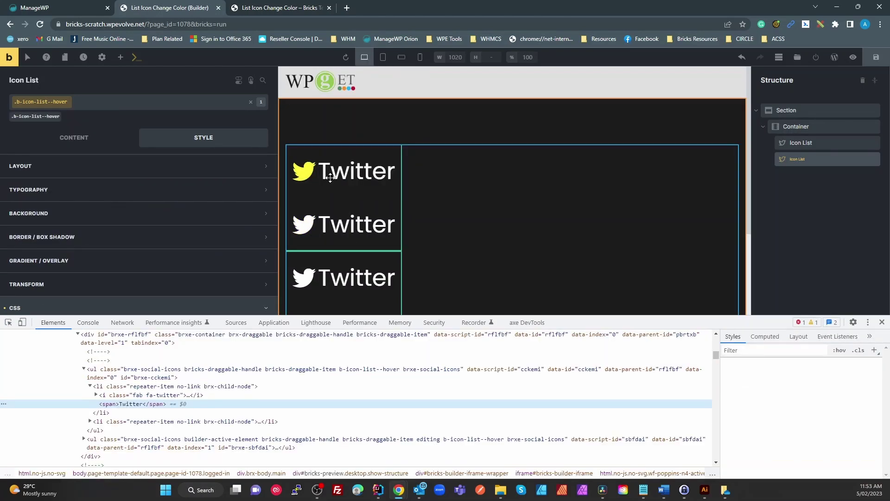
{"action": "left_click", "coordinate": [116, 372]}
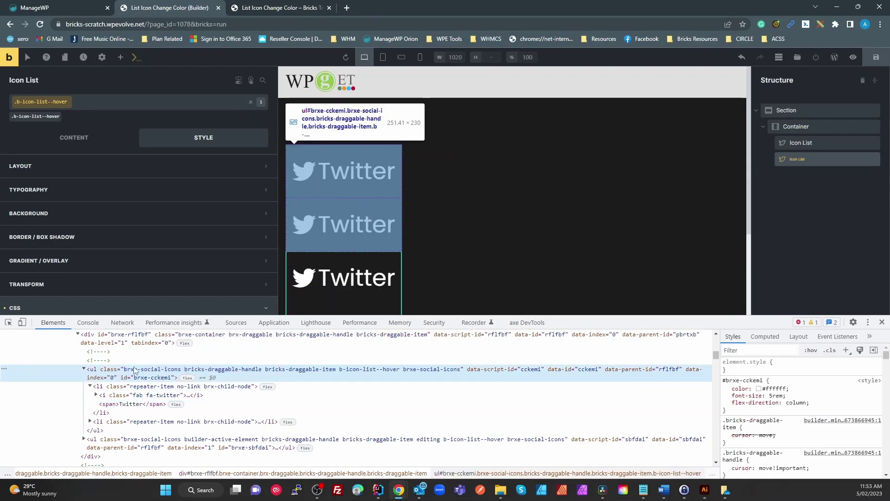
{"action": "double_click", "coordinate": [156, 372]}
{"action": "double_click", "coordinate": [157, 373]}
{"action": "left_click_drag", "start_coordinate": [180, 373], "coordinate": [126, 373]}
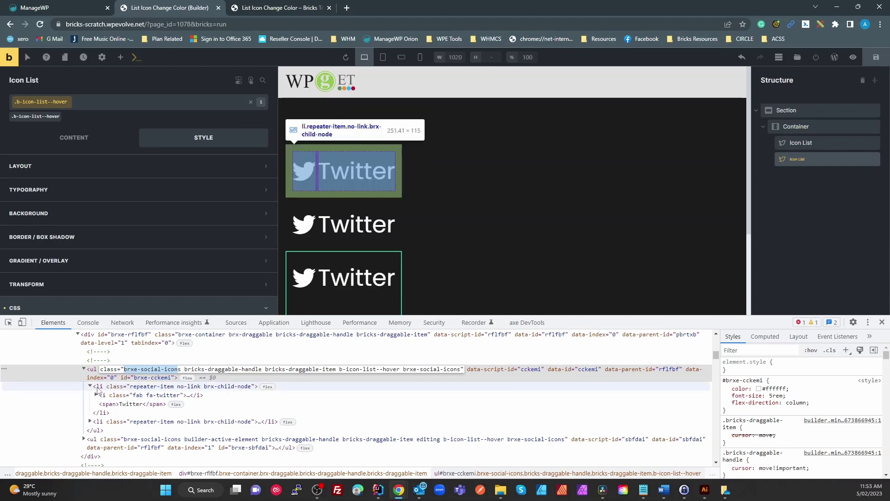
Step: Select the repeater-item li and the fa-twitter icon, then scroll Styles to the --wp--preset colour variables
{"action": "left_click", "coordinate": [153, 391]}
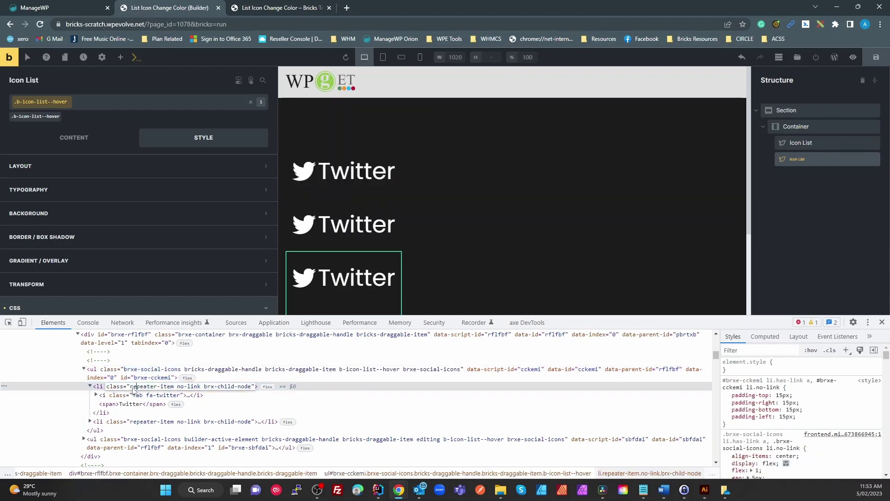
{"action": "double_click", "coordinate": [135, 389]}
{"action": "left_click_drag", "start_coordinate": [134, 389], "coordinate": [172, 397]}
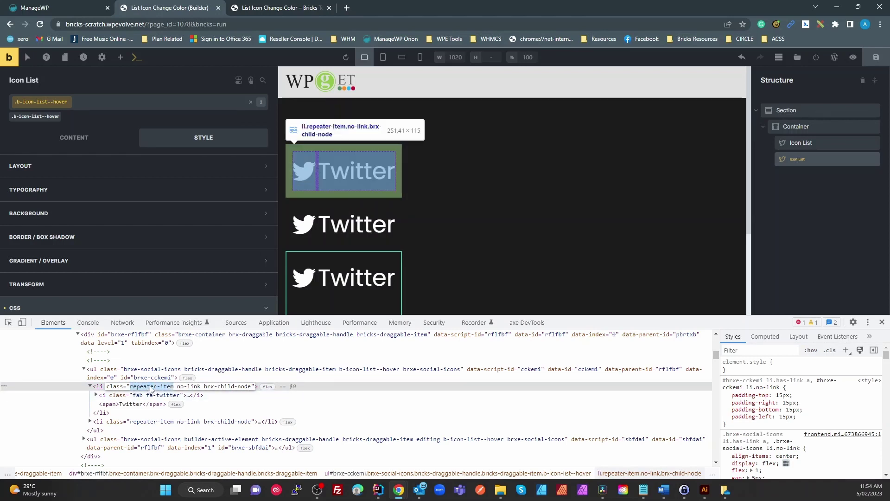
{"action": "left_click", "coordinate": [121, 397]}
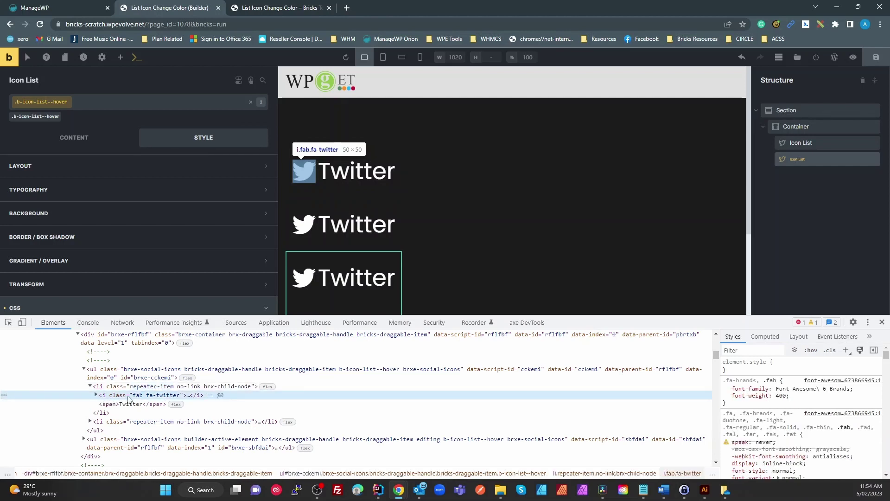
{"action": "scroll", "coordinate": [209, 246], "scroll_direction": "down", "scroll_amount": 5}
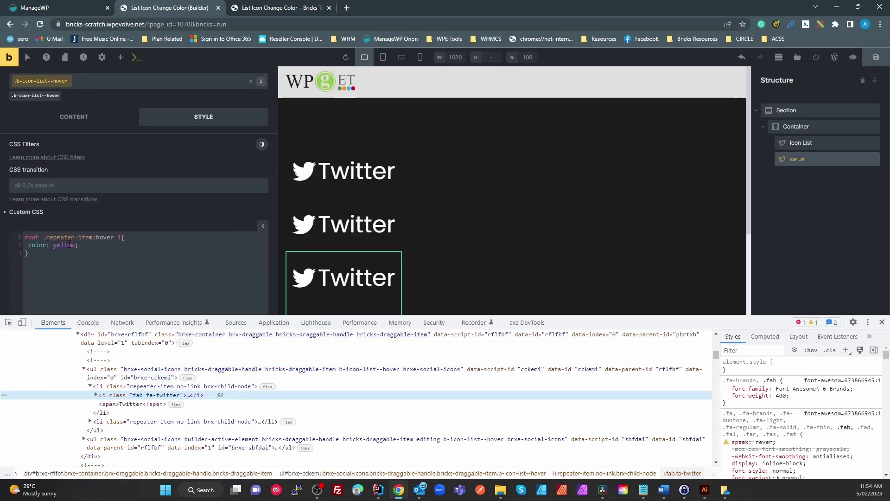
{"action": "double_click", "coordinate": [69, 245]}
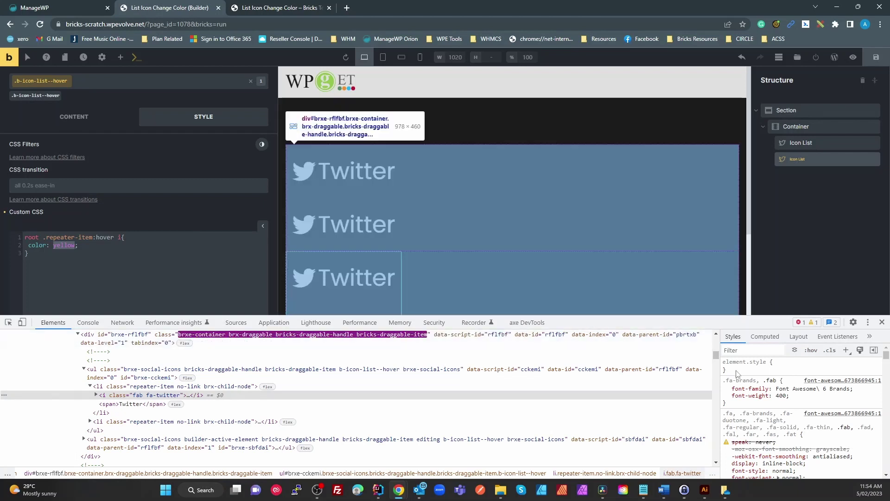
{"action": "scroll", "coordinate": [776, 414], "scroll_direction": "down", "scroll_amount": 5}
{"action": "scroll", "coordinate": [775, 414], "scroll_direction": "down", "scroll_amount": 10}
{"action": "scroll", "coordinate": [778, 415], "scroll_direction": "down", "scroll_amount": 1}
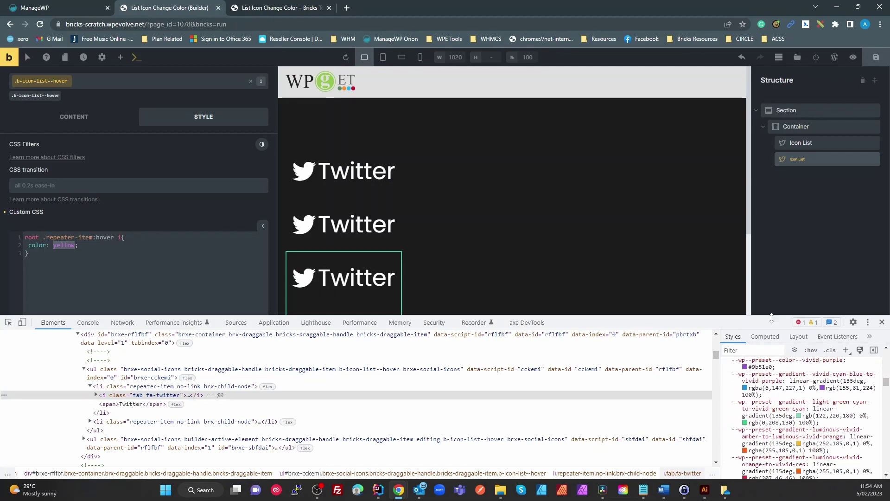
Step: Open theme styles' colour settings and the primary colour's palette
{"action": "left_click", "coordinate": [102, 57]}
{"action": "left_click", "coordinate": [52, 107]}
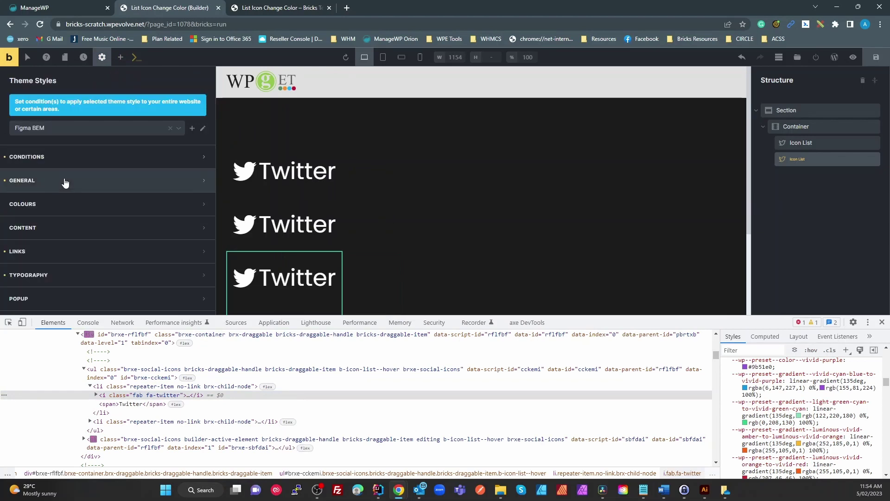
{"action": "left_click", "coordinate": [69, 204]}
{"action": "left_click", "coordinate": [200, 256]}
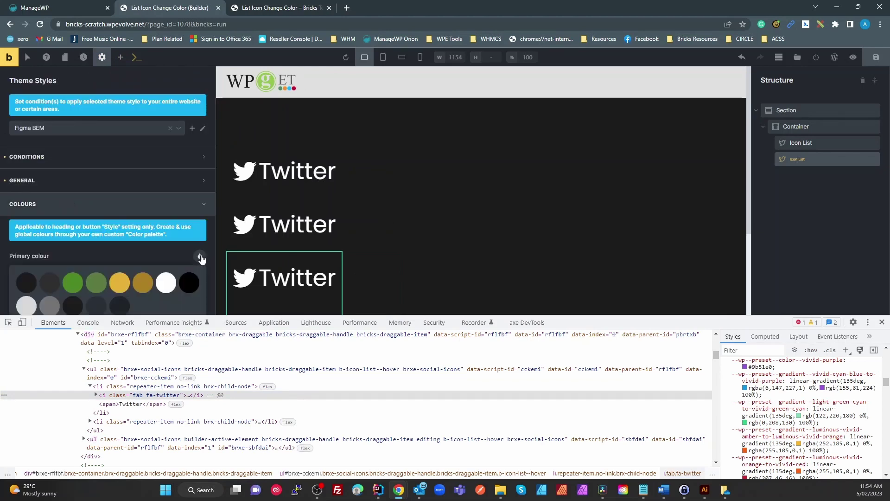
Step: Choose the Accent palette colour from the named list and select its hex value e6b328
{"action": "scroll", "coordinate": [172, 241], "scroll_direction": "down", "scroll_amount": 3}
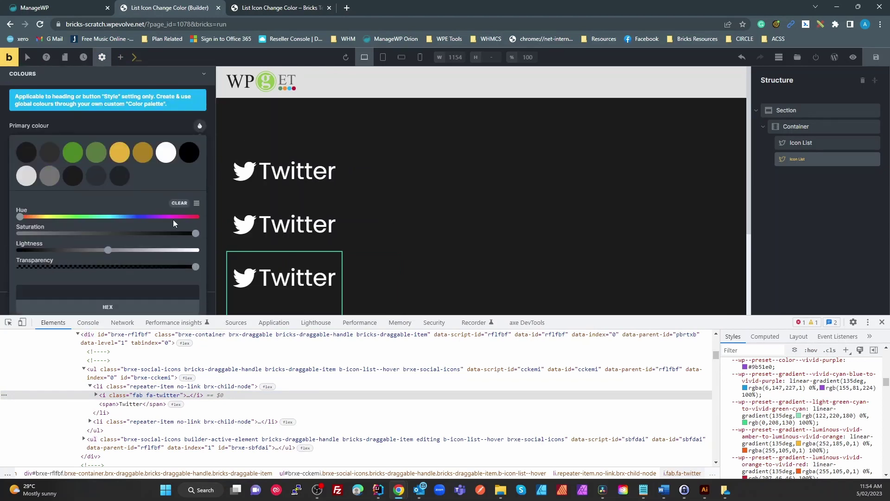
{"action": "left_click", "coordinate": [192, 203]}
{"action": "scroll", "coordinate": [160, 204], "scroll_direction": "down", "scroll_amount": 2}
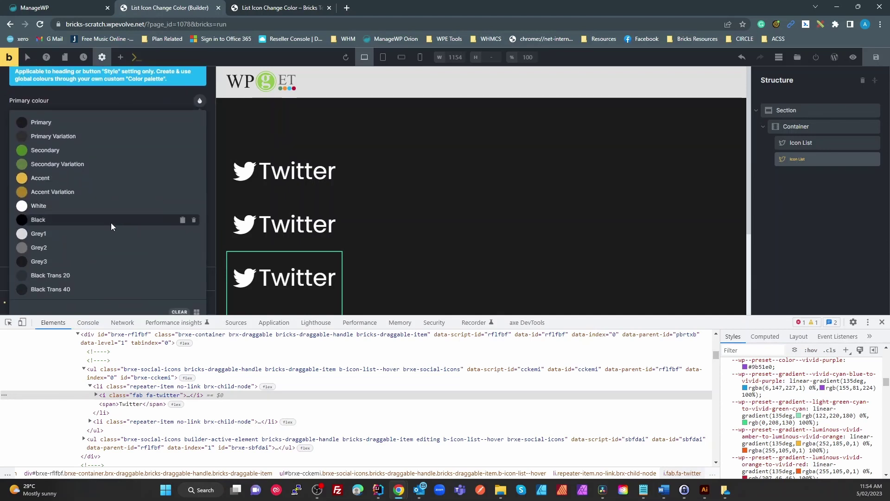
{"action": "left_click", "coordinate": [40, 175]}
{"action": "scroll", "coordinate": [56, 175], "scroll_direction": "down", "scroll_amount": 3}
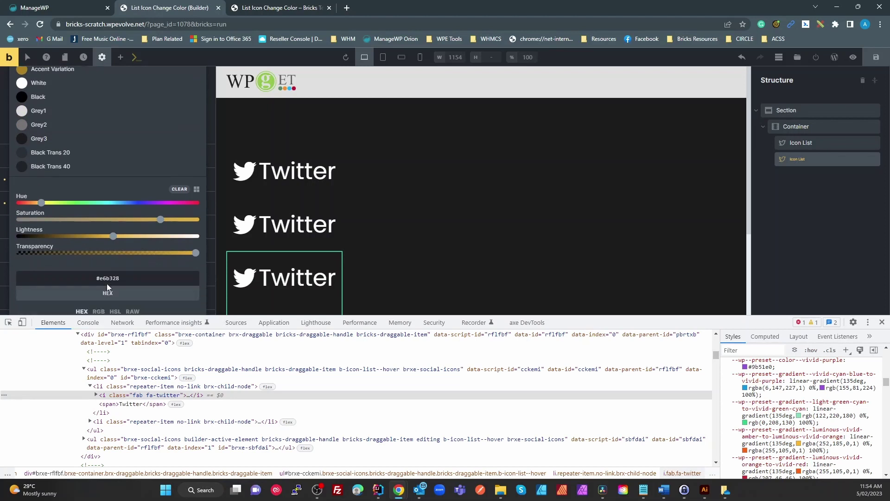
{"action": "double_click", "coordinate": [111, 261]}
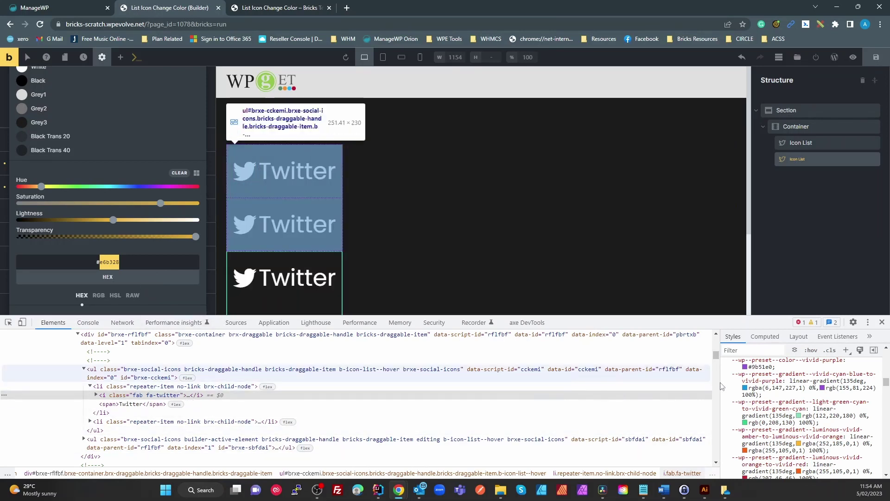
Step: Locate the #e6b328 variable in DevTools Styles and select its name --bricks-color-ljcejn
{"action": "scroll", "coordinate": [754, 402], "scroll_direction": "down", "scroll_amount": 10}
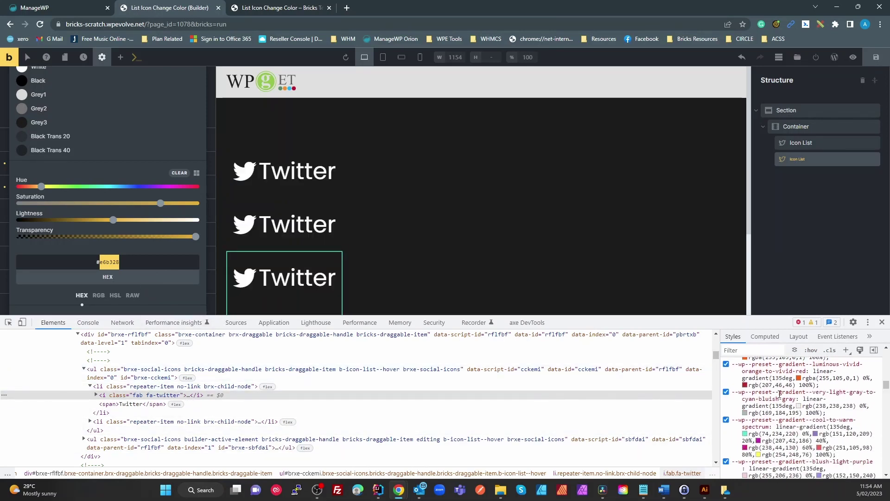
{"action": "scroll", "coordinate": [780, 405], "scroll_direction": "down", "scroll_amount": 5}
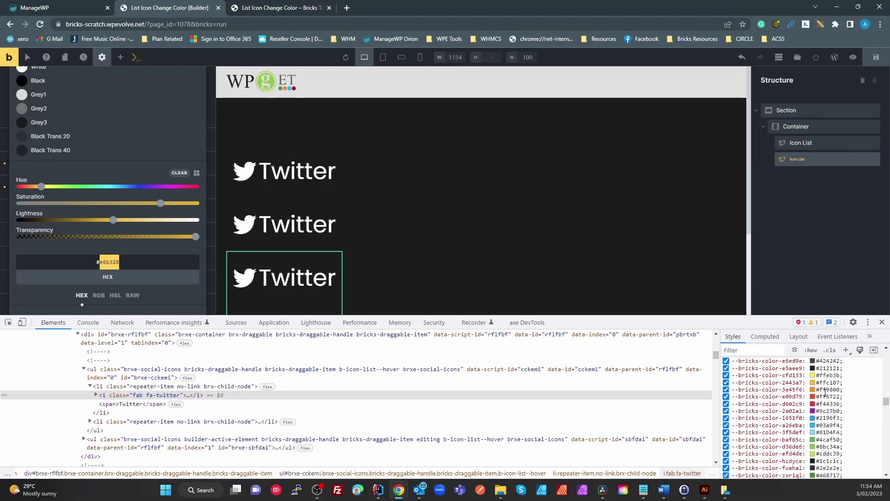
{"action": "scroll", "coordinate": [831, 414], "scroll_direction": "down", "scroll_amount": 2}
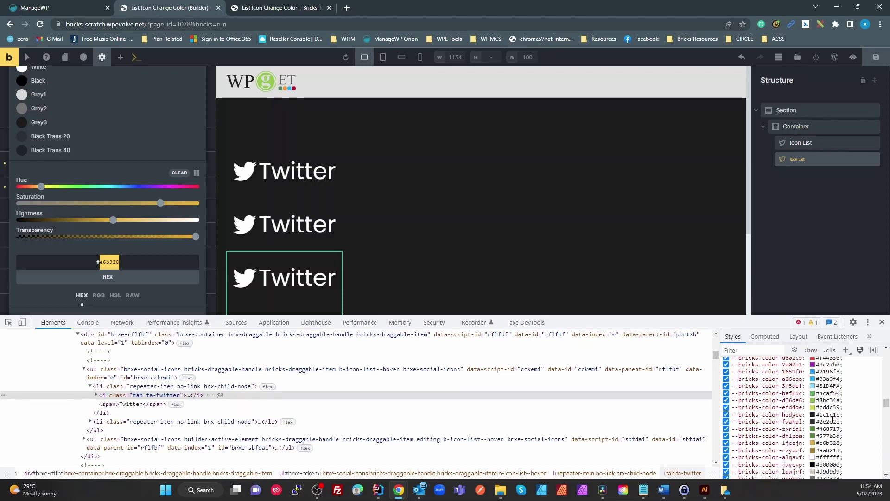
{"action": "left_click", "coordinate": [831, 443]}
{"action": "left_click", "coordinate": [789, 444]}
{"action": "key", "text": "ctrl+c"}
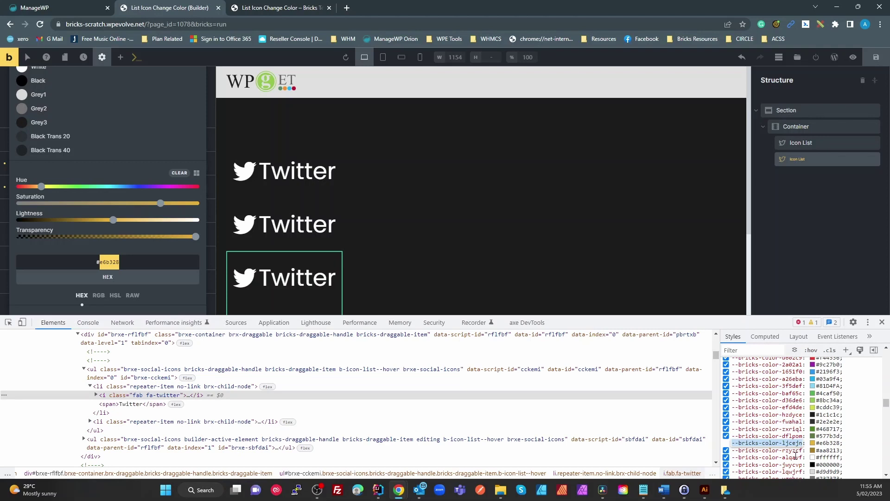
{"action": "scroll", "coordinate": [107, 157], "scroll_direction": "up", "scroll_amount": 2}
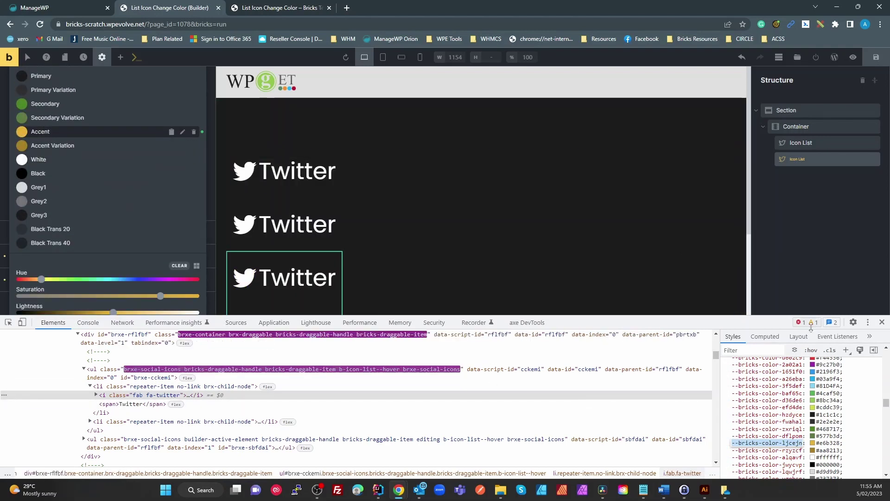
{"action": "scroll", "coordinate": [792, 399], "scroll_direction": "down", "scroll_amount": 2}
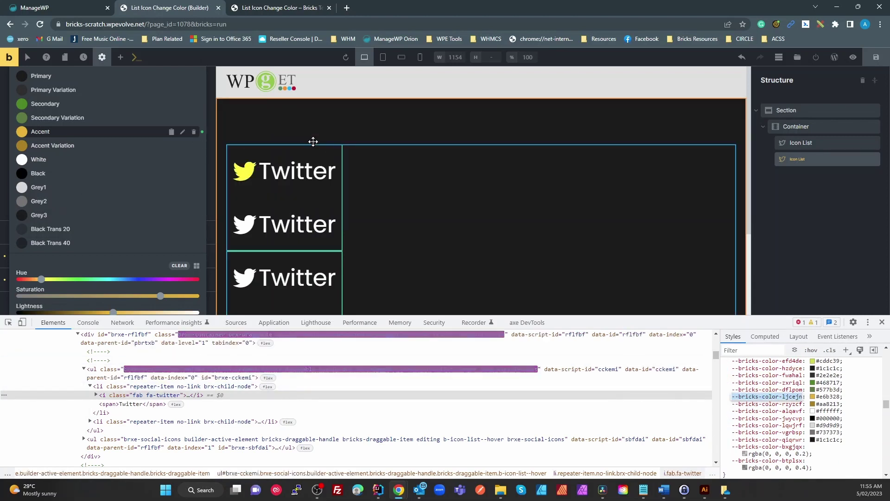
Step: On the first Icon List, replace yellow in the .b-icon-list--hover custom CSS with var(--bricks-color-ljcejn)
{"action": "left_click", "coordinate": [239, 163]}
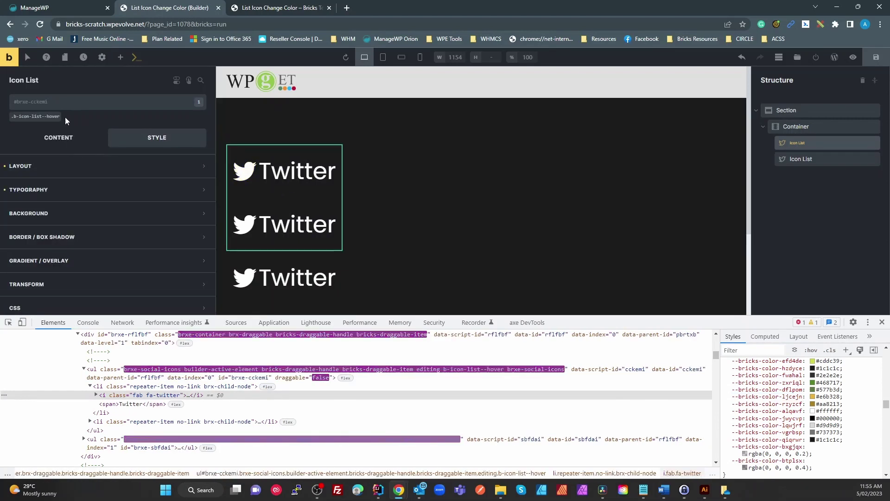
{"action": "left_click", "coordinate": [37, 116]}
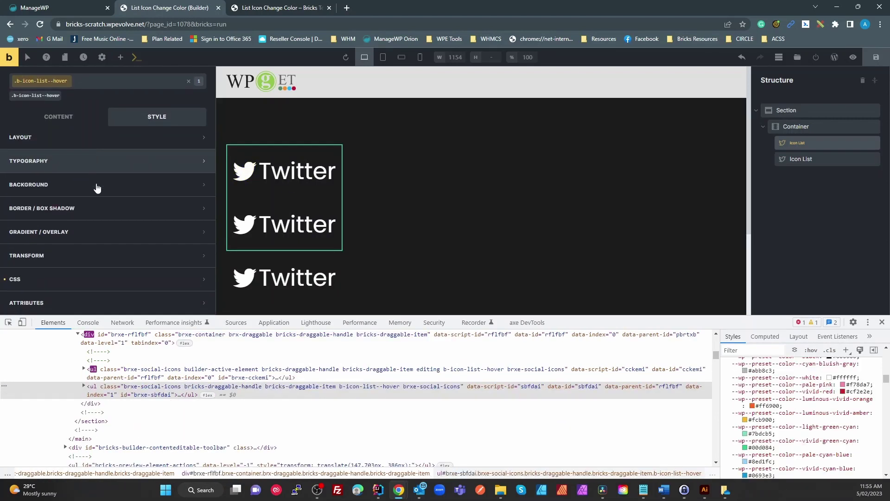
{"action": "left_click", "coordinate": [83, 279]}
{"action": "scroll", "coordinate": [80, 259], "scroll_direction": "down", "scroll_amount": 3}
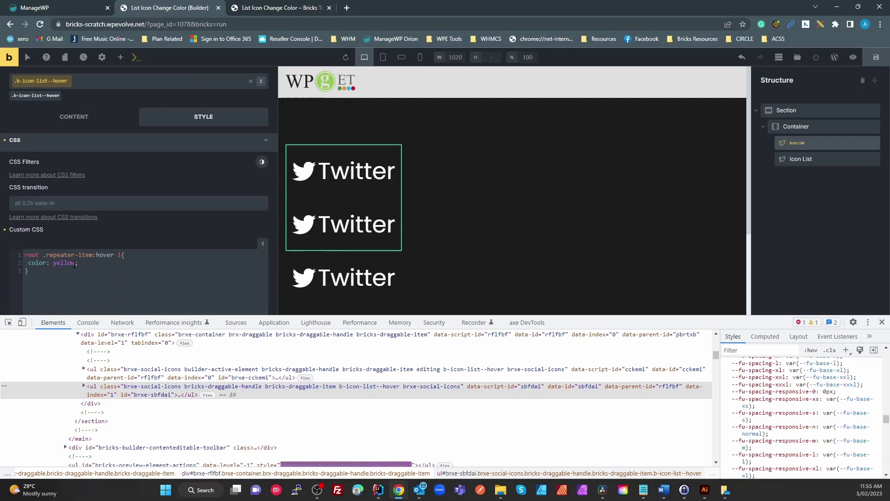
{"action": "double_click", "coordinate": [74, 265]}
{"action": "type", "text": "var("}
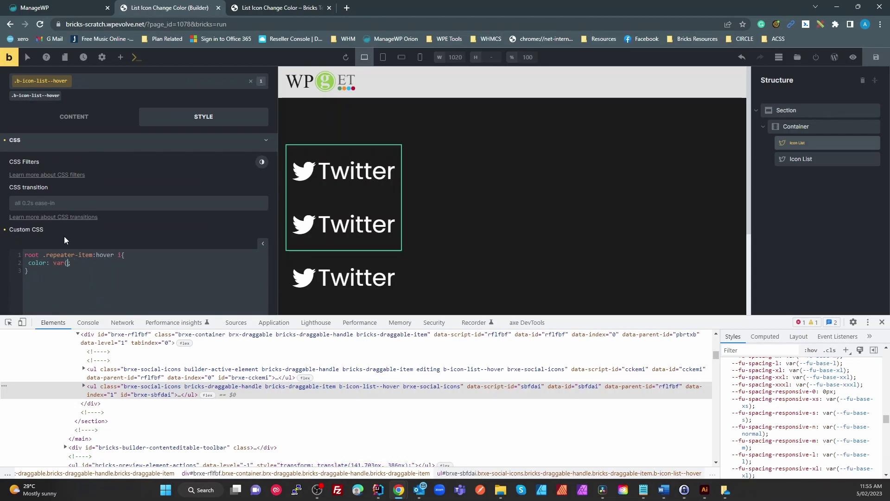
{"action": "key", "text": "ctrl+v"}
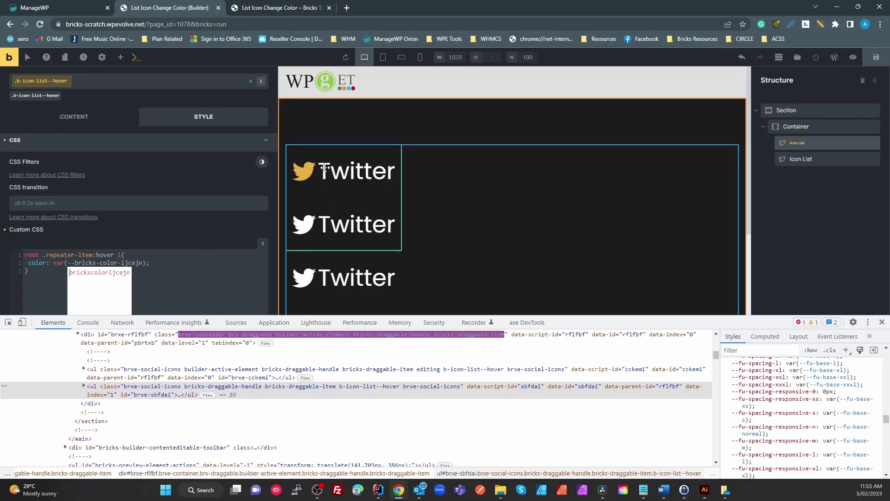
Step: In Theme Styles colours, shift the Accent palette colour from #e6b328 to lime green #aee727
{"action": "left_click", "coordinate": [102, 57]}
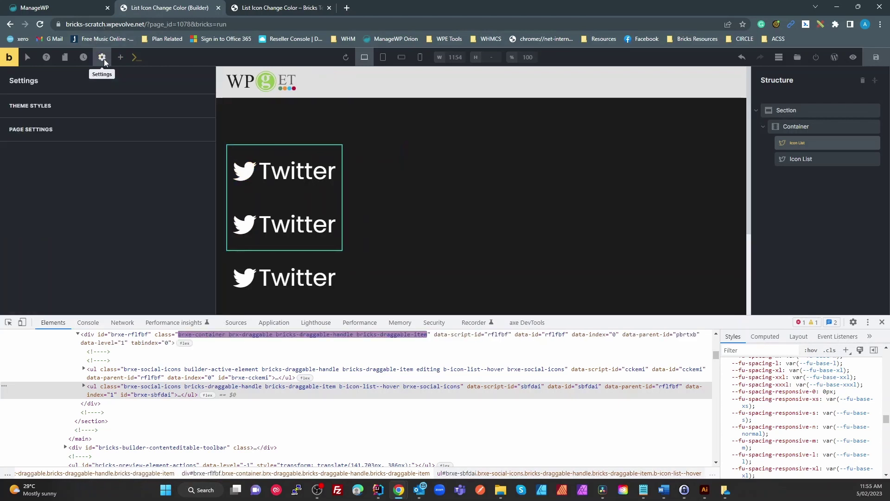
{"action": "left_click", "coordinate": [61, 111]}
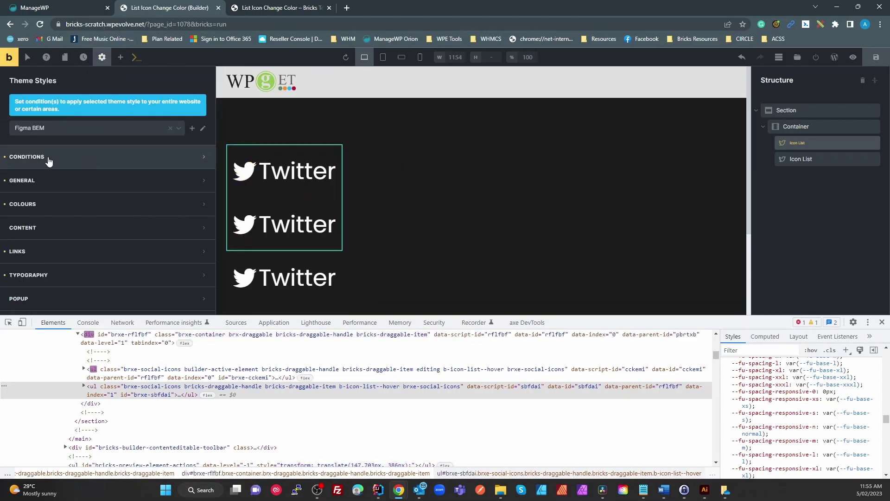
{"action": "left_click", "coordinate": [164, 211]}
{"action": "left_click", "coordinate": [200, 256]}
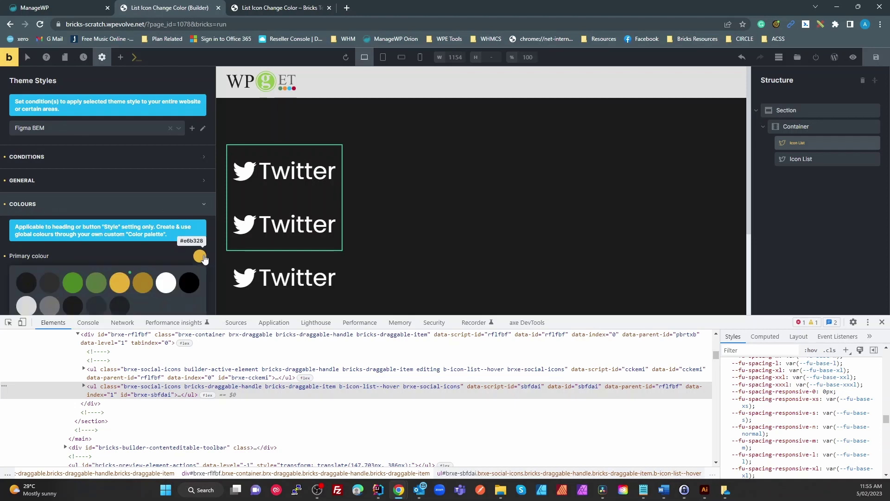
{"action": "scroll", "coordinate": [161, 267], "scroll_direction": "down", "scroll_amount": 1}
{"action": "scroll", "coordinate": [161, 268], "scroll_direction": "down", "scroll_amount": 2}
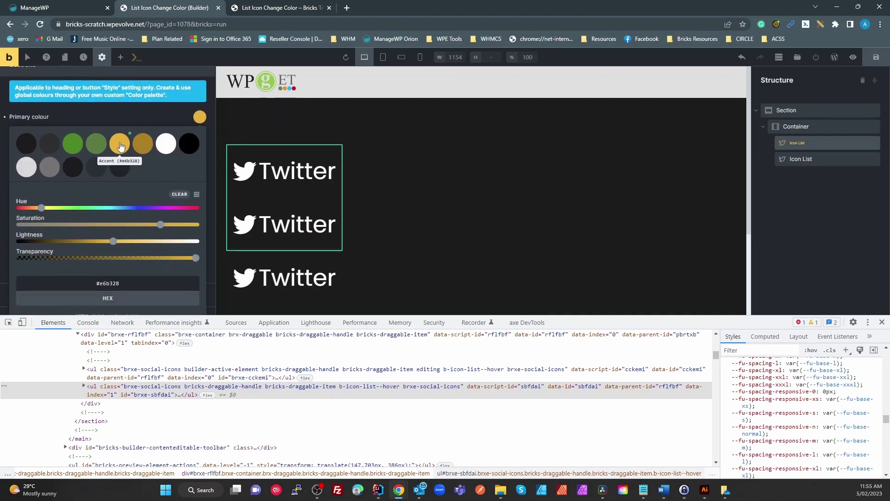
{"action": "left_click", "coordinate": [197, 198]}
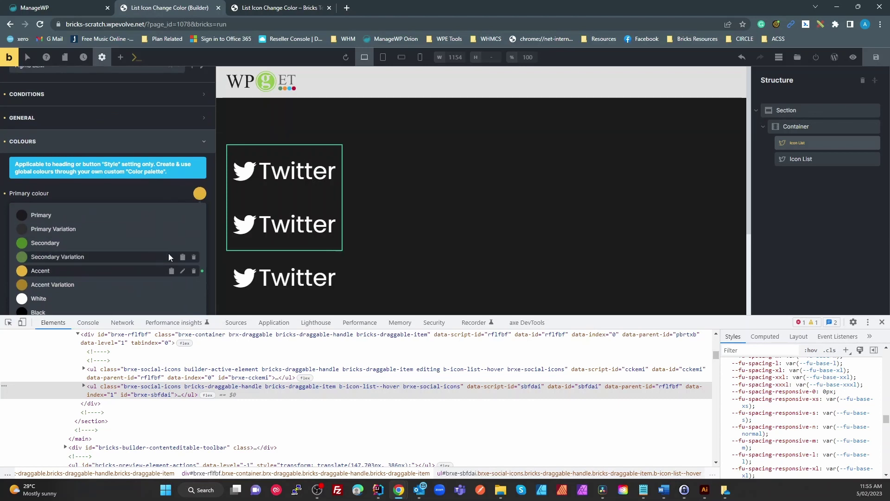
{"action": "left_click", "coordinate": [183, 271]}
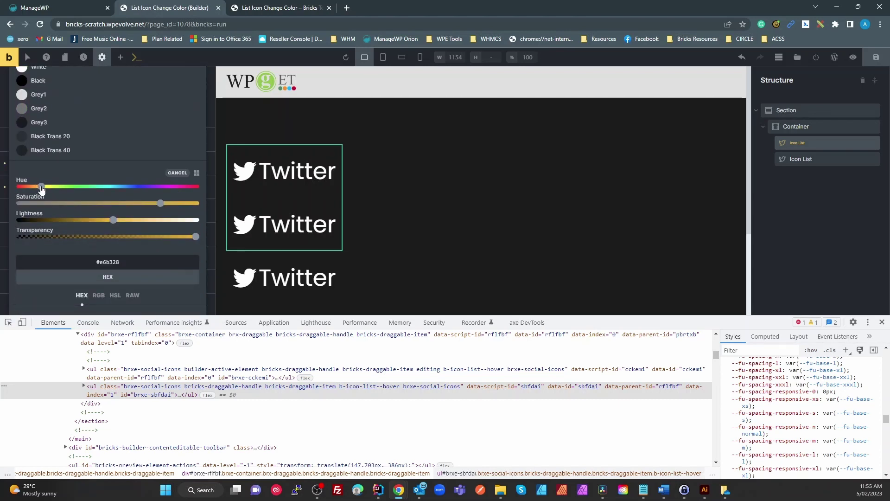
{"action": "left_click_drag", "start_coordinate": [41, 186], "coordinate": [59, 188]}
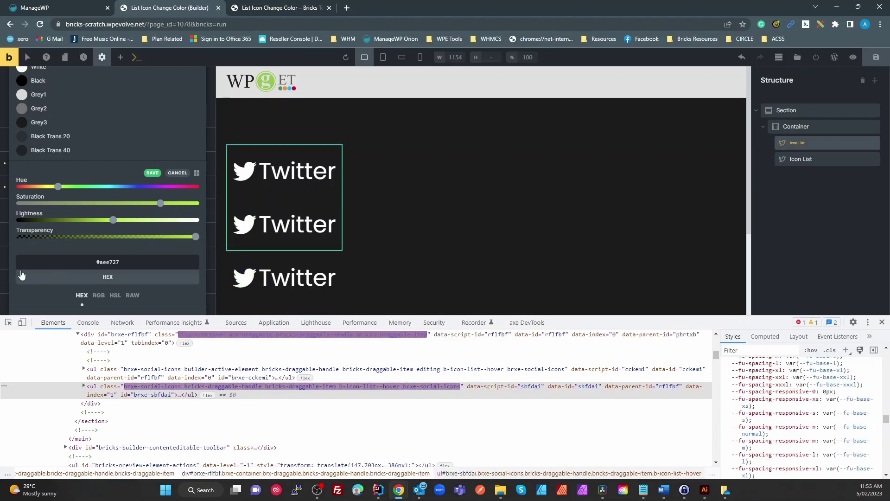
{"action": "scroll", "coordinate": [99, 127], "scroll_direction": "up", "scroll_amount": 3}
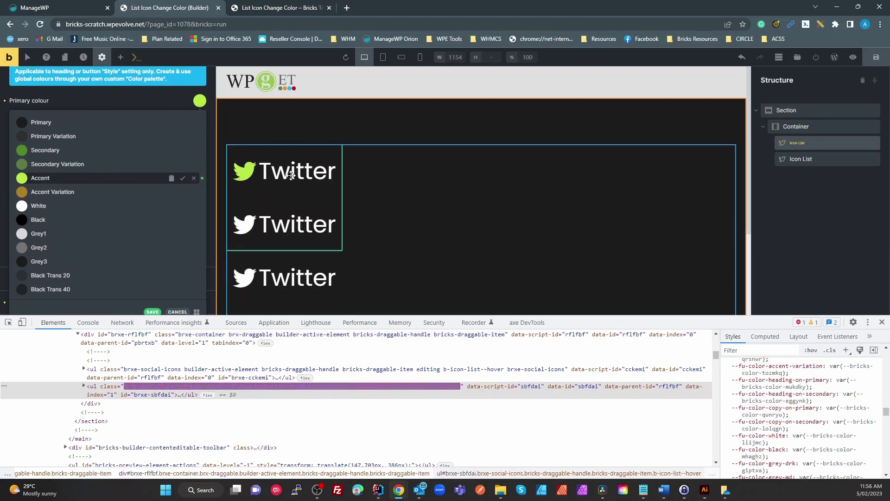
Step: Close the developer tools, then select the first Icon List and review its CSS classes
{"action": "left_click", "coordinate": [414, 211]}
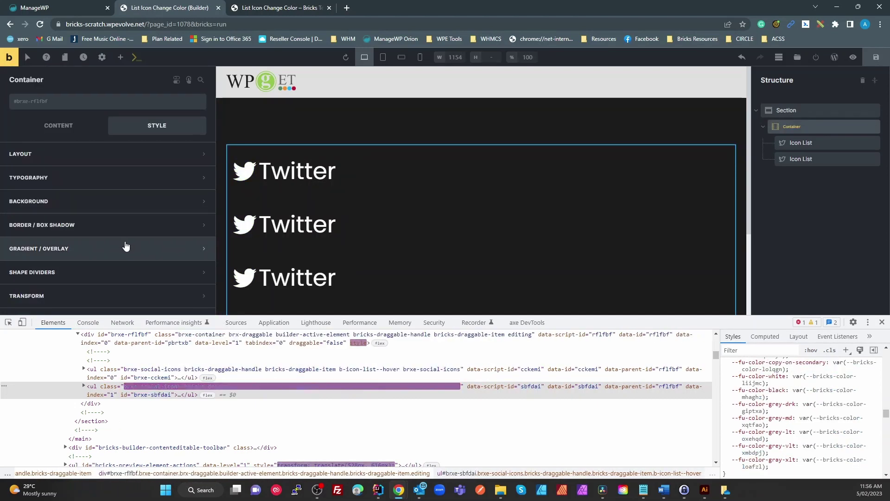
{"action": "scroll", "coordinate": [132, 249], "scroll_direction": "down", "scroll_amount": 1}
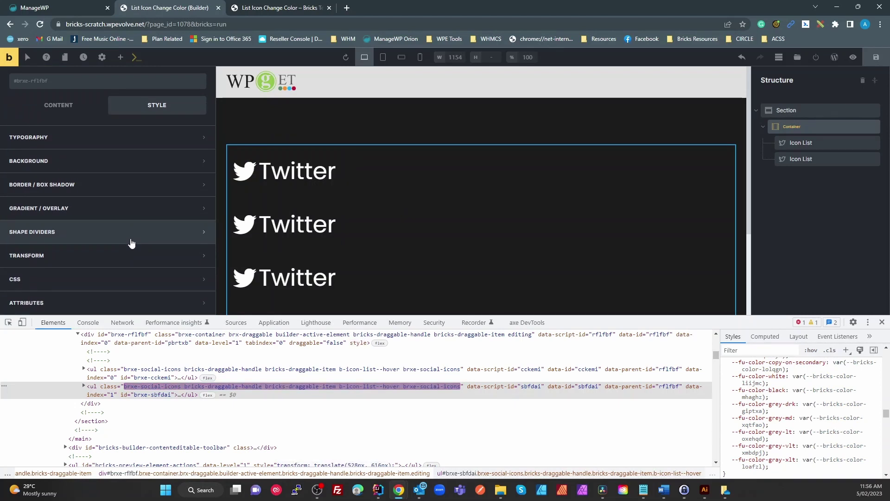
{"action": "left_click", "coordinate": [882, 322]}
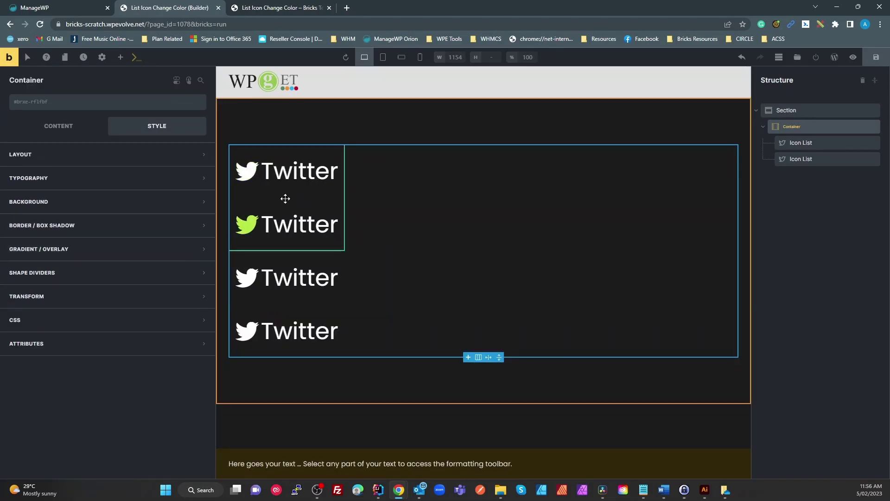
{"action": "left_click", "coordinate": [284, 197]}
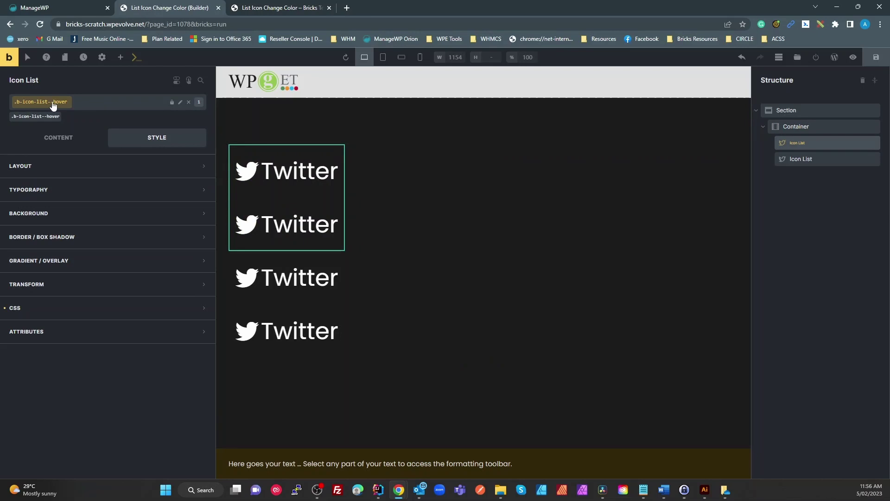
{"action": "left_click", "coordinate": [83, 101]}
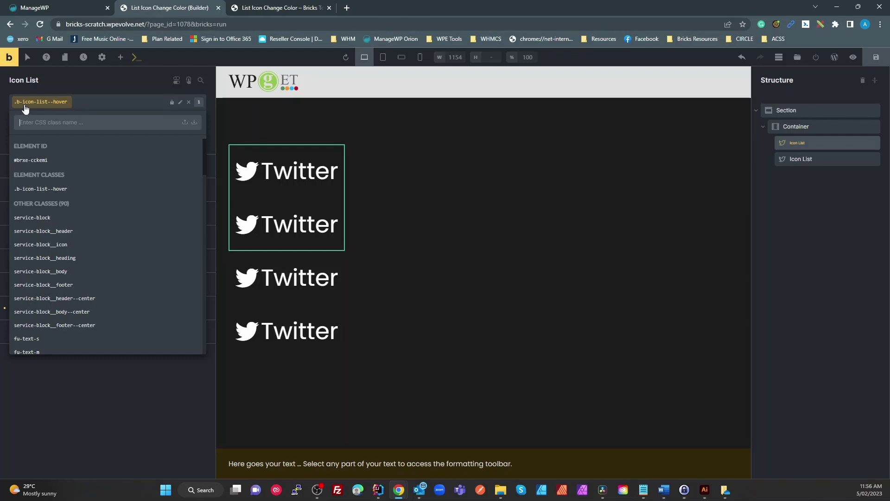
{"action": "left_click", "coordinate": [64, 109]}
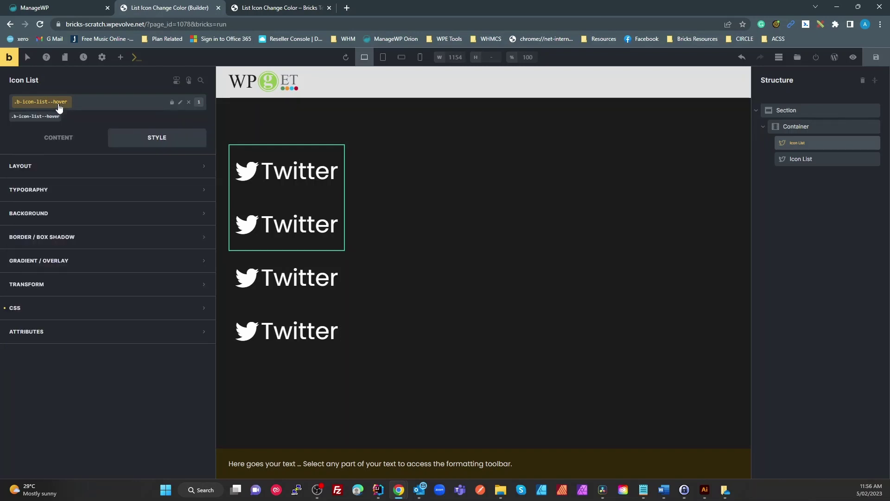
Step: In the hover class's Custom CSS, highlight .repeater-item and the var(--bricks-color-ljcejn) colour declaration
{"action": "left_click", "coordinate": [23, 308]}
{"action": "scroll", "coordinate": [29, 312], "scroll_direction": "down", "scroll_amount": 3}
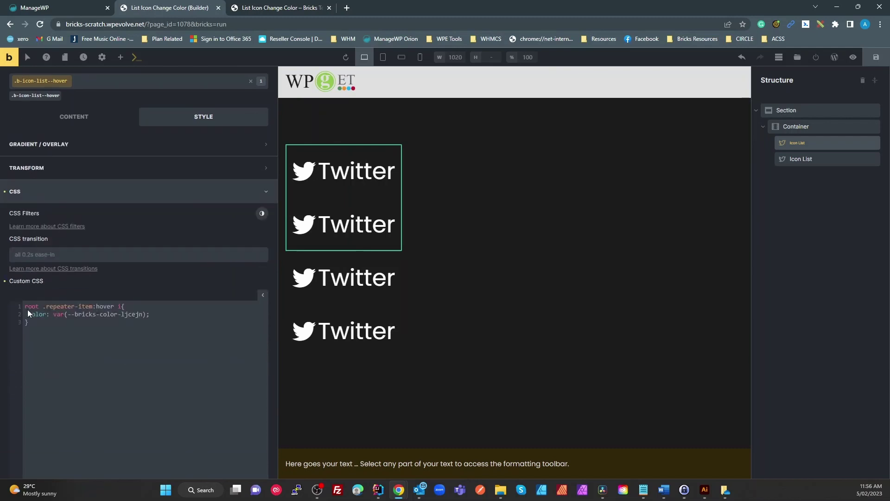
{"action": "left_click", "coordinate": [28, 283]}
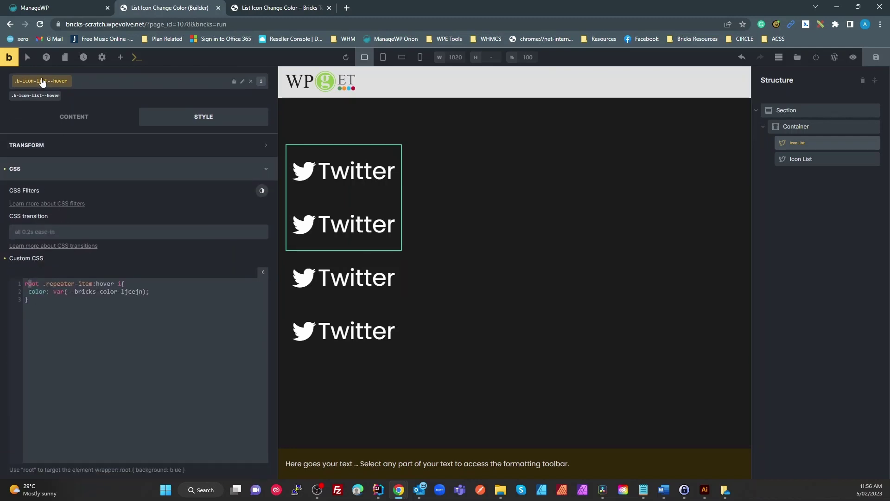
{"action": "left_click_drag", "start_coordinate": [43, 283], "coordinate": [111, 284]}
{"action": "left_click", "coordinate": [120, 283]}
{"action": "left_click_drag", "start_coordinate": [56, 294], "coordinate": [117, 305]}
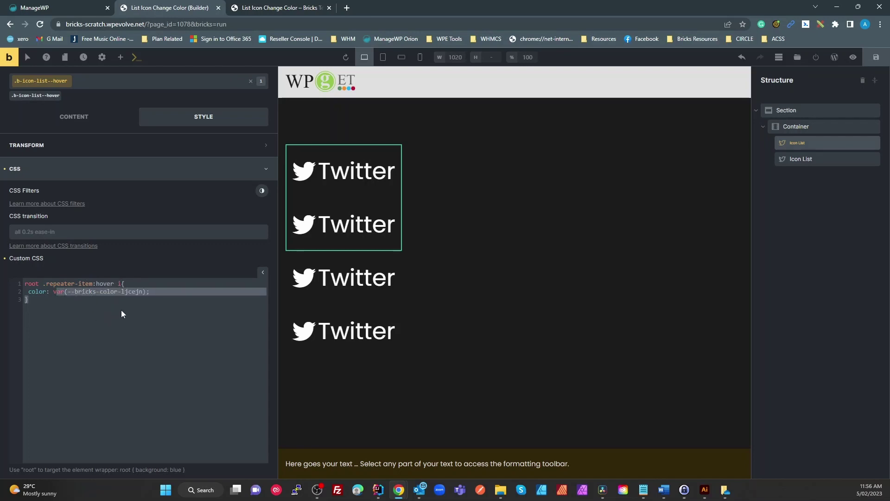